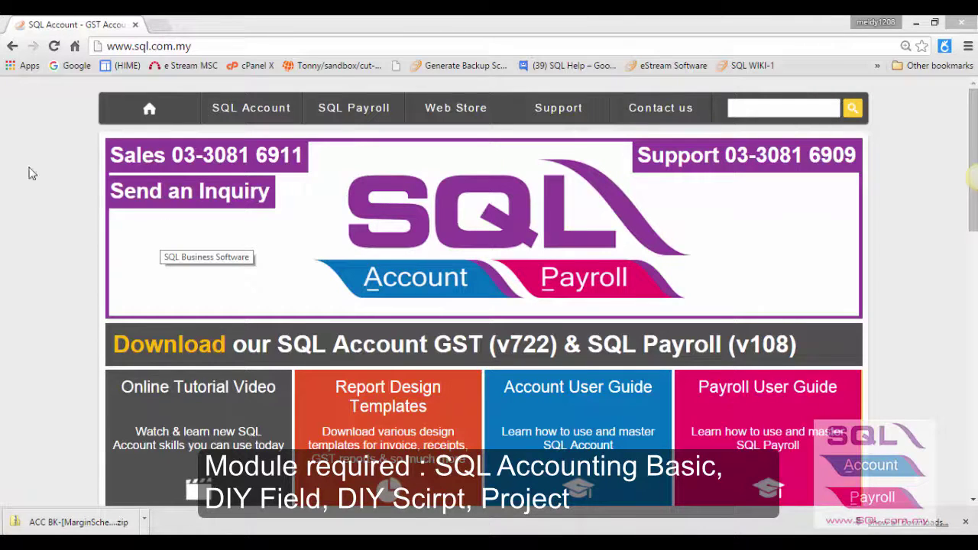
key(ctrl+l)
text(http://www.sql.com.my/document/ACC%20BK-[MarginScheme].zip)
key(Return)
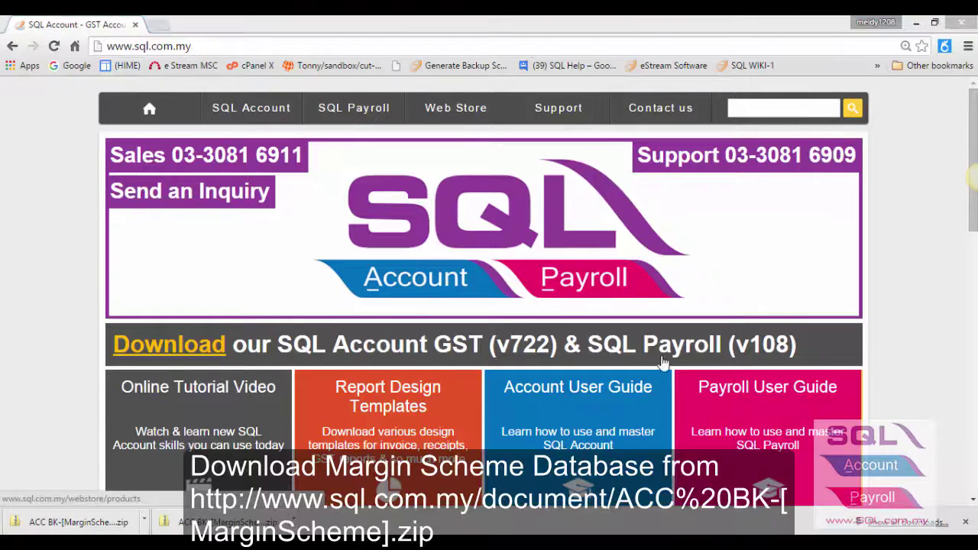
click(315, 48)
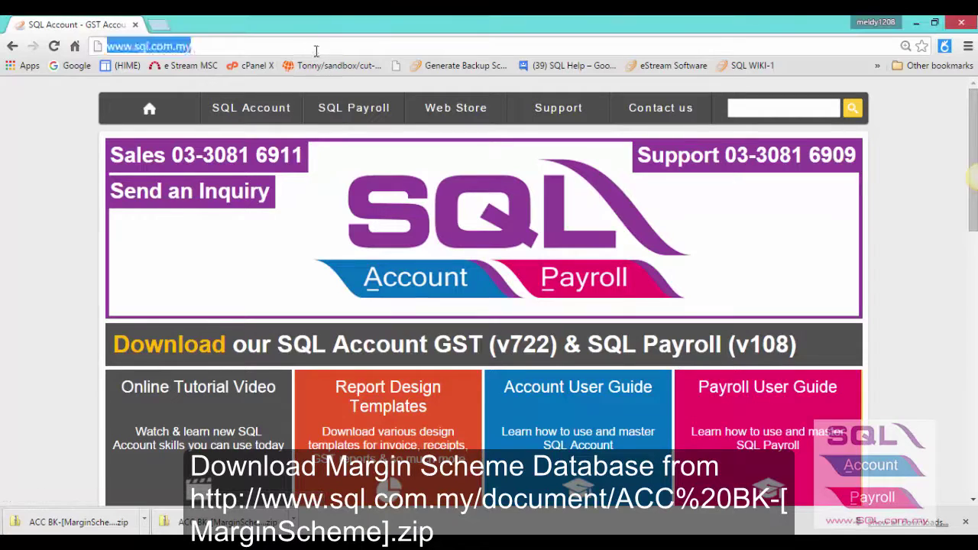
click(315, 48)
text(/document)
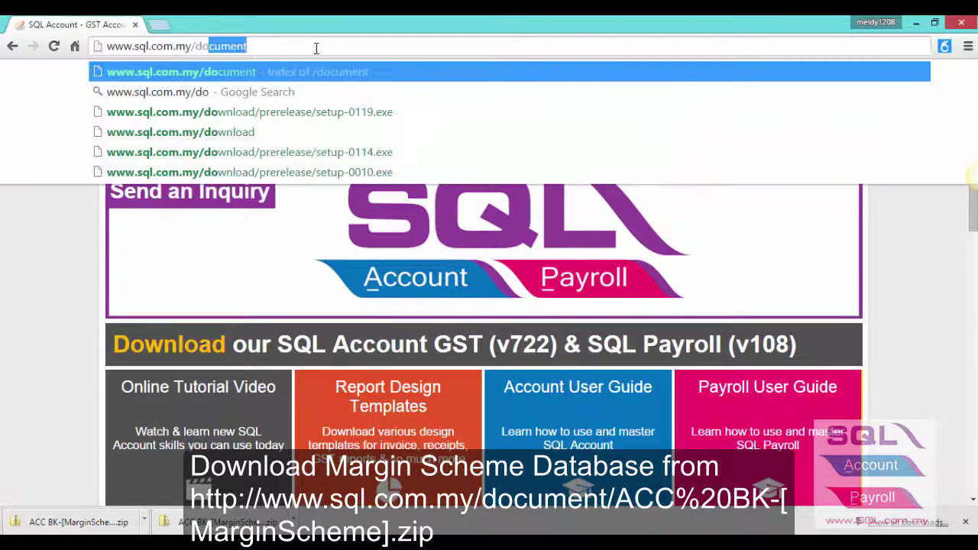
key(Return)
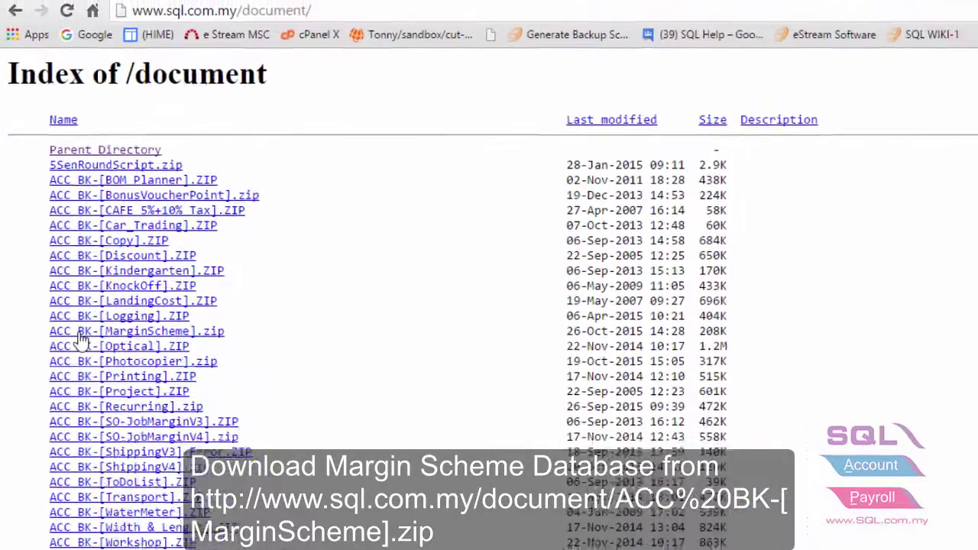
click(80, 332)
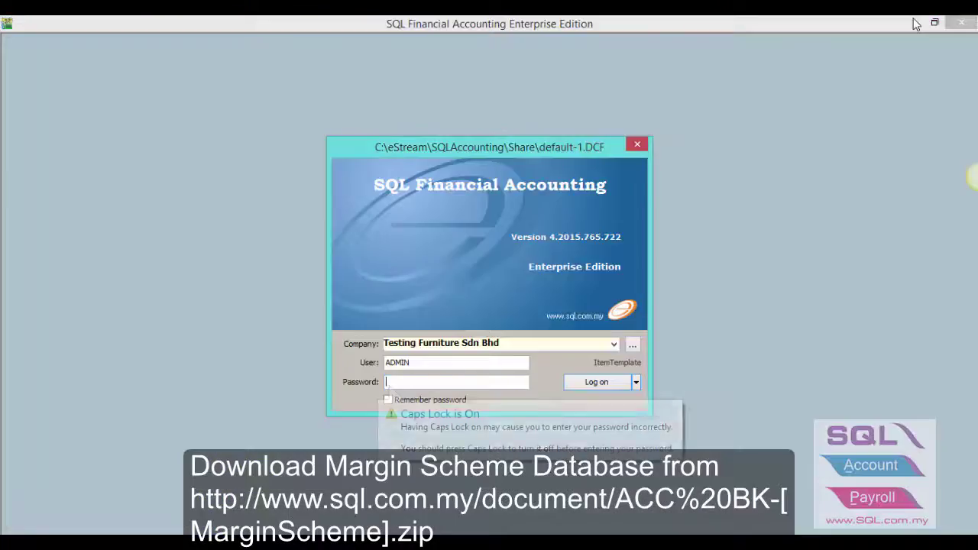
Step: Restore the downloaded Margin Scheme zip backup as database ACC-0093.FDB
click(915, 22)
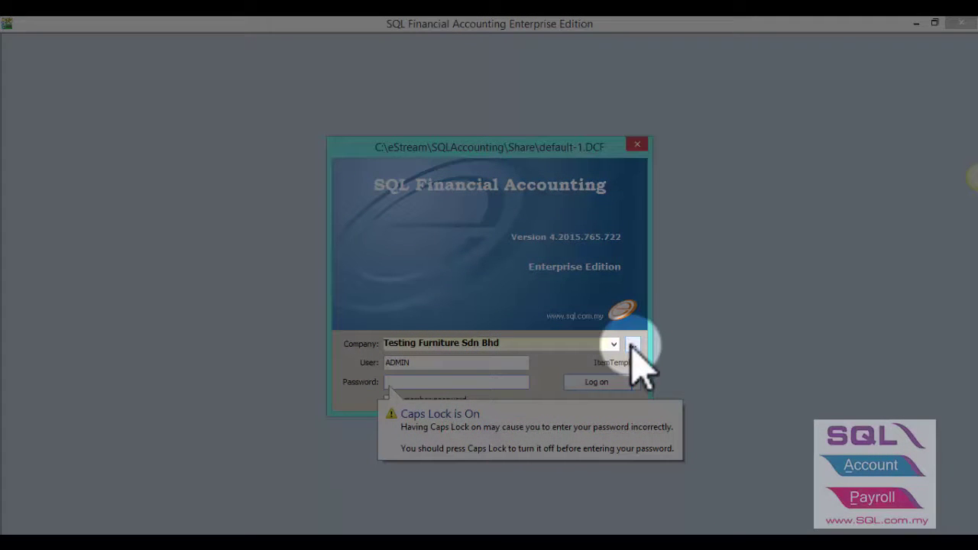
click(634, 345)
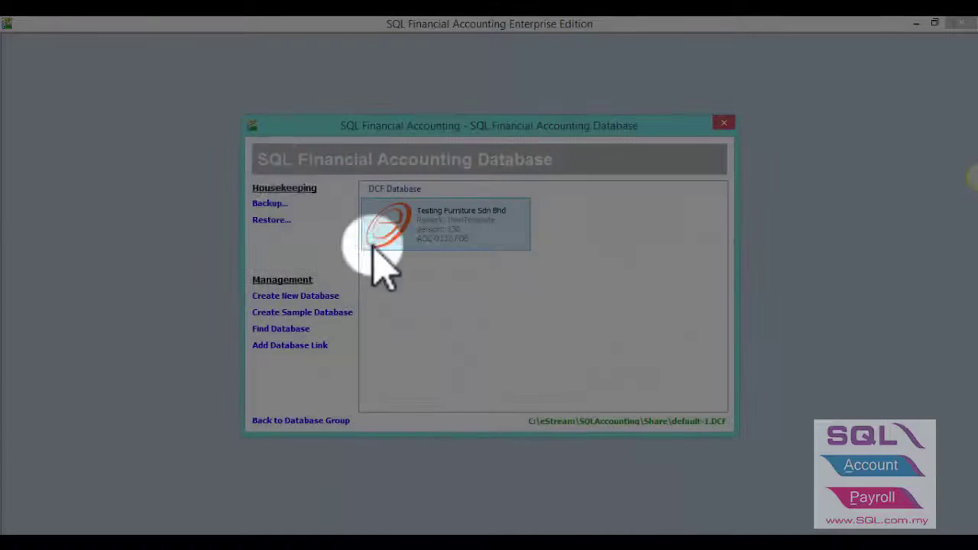
click(271, 220)
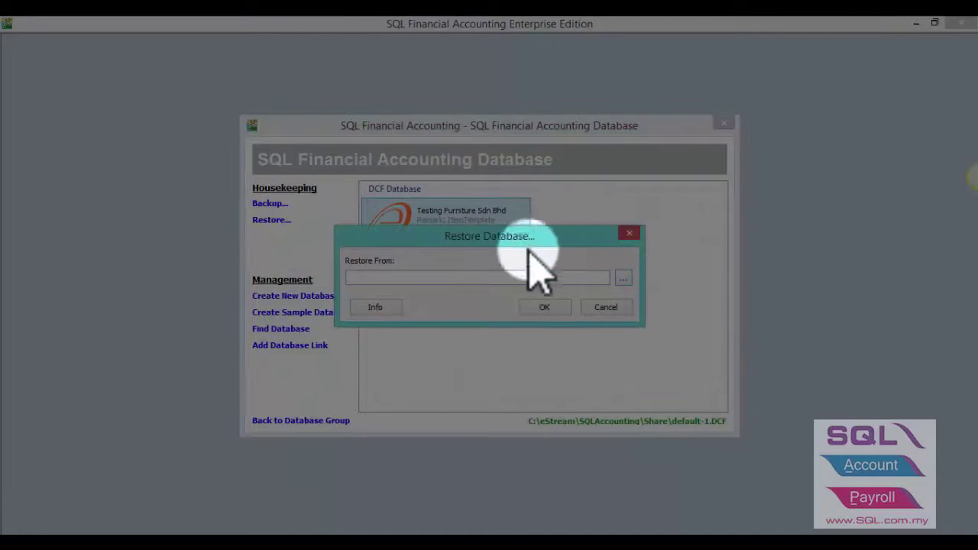
click(623, 280)
double_click(230, 134)
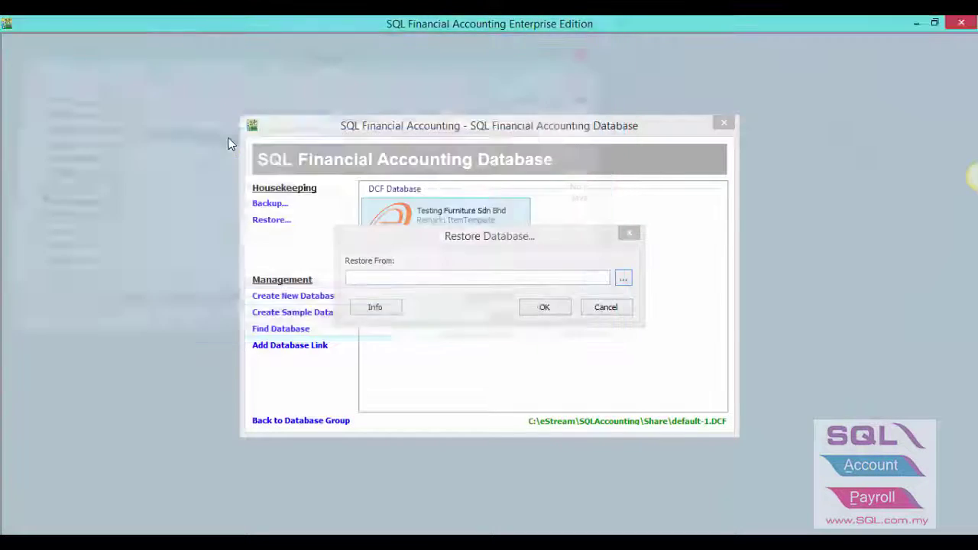
click(548, 306)
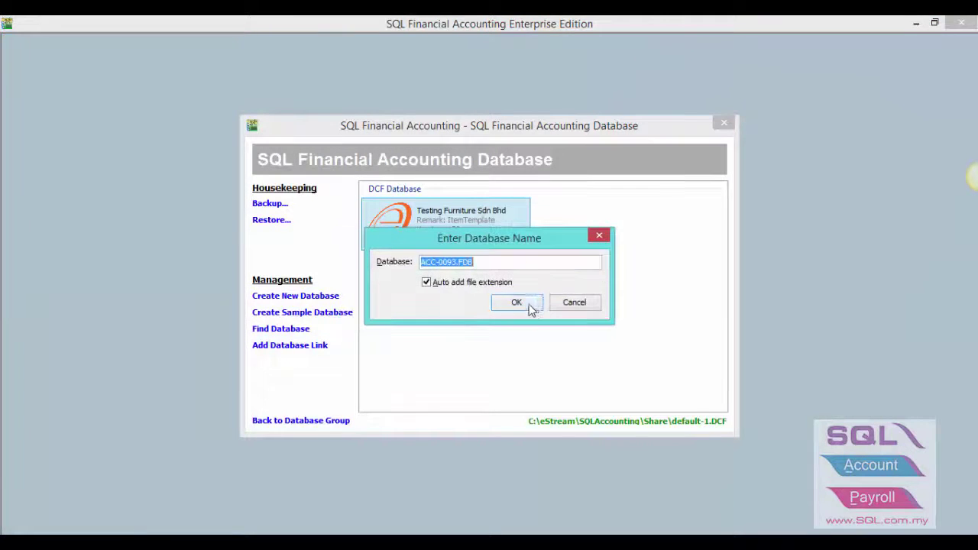
click(517, 303)
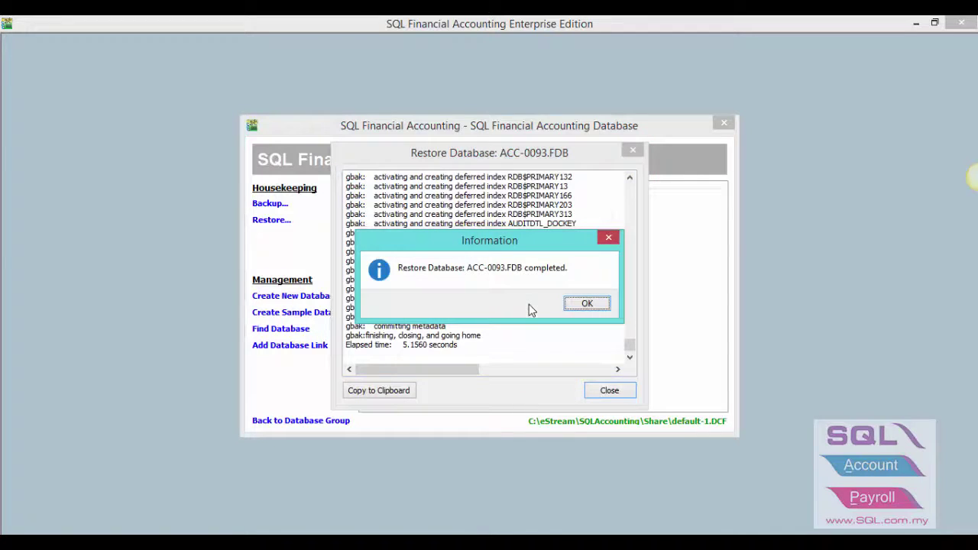
click(587, 305)
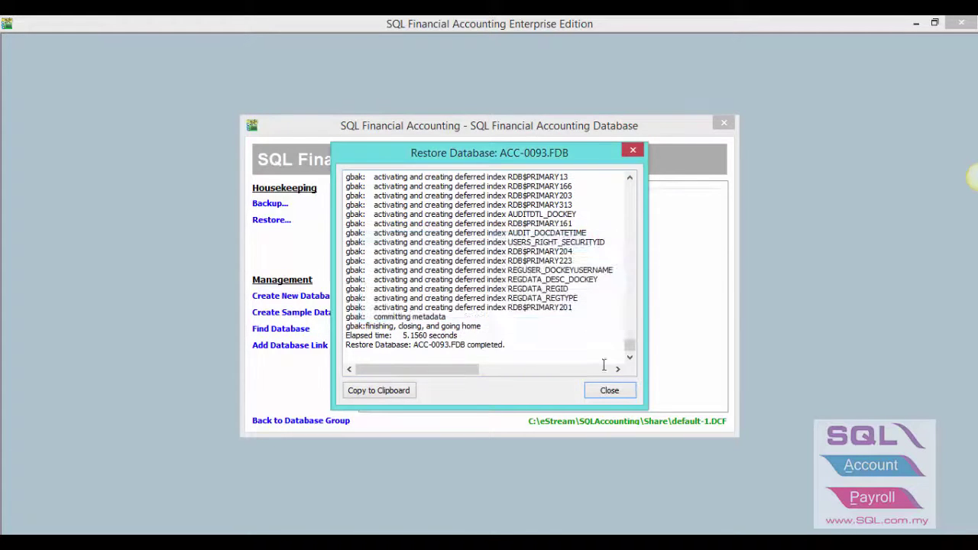
click(609, 390)
Step: Log into NEW COMPANY (For Margin Scheme) as user ADMIN with its password
double_click(602, 238)
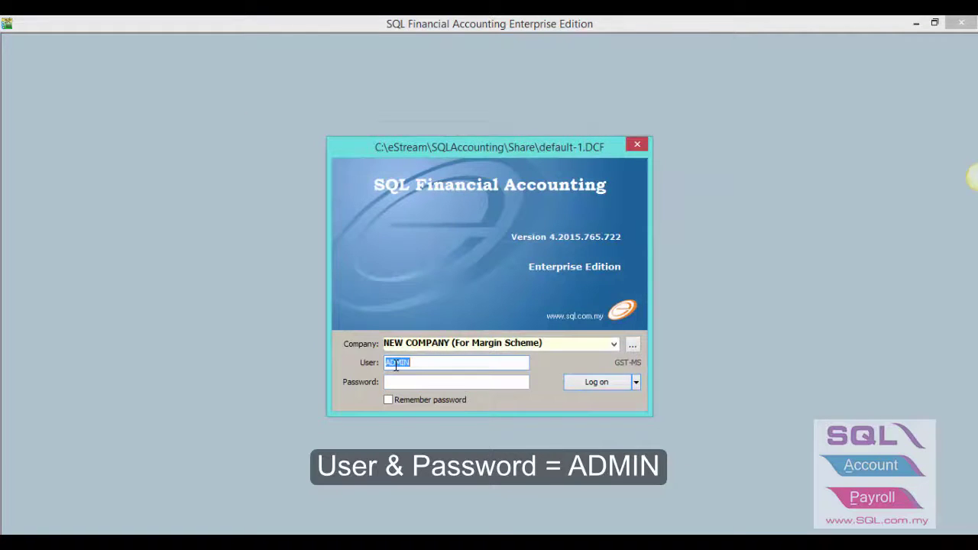
key(Tab)
text(ADMIN)
key(Return)
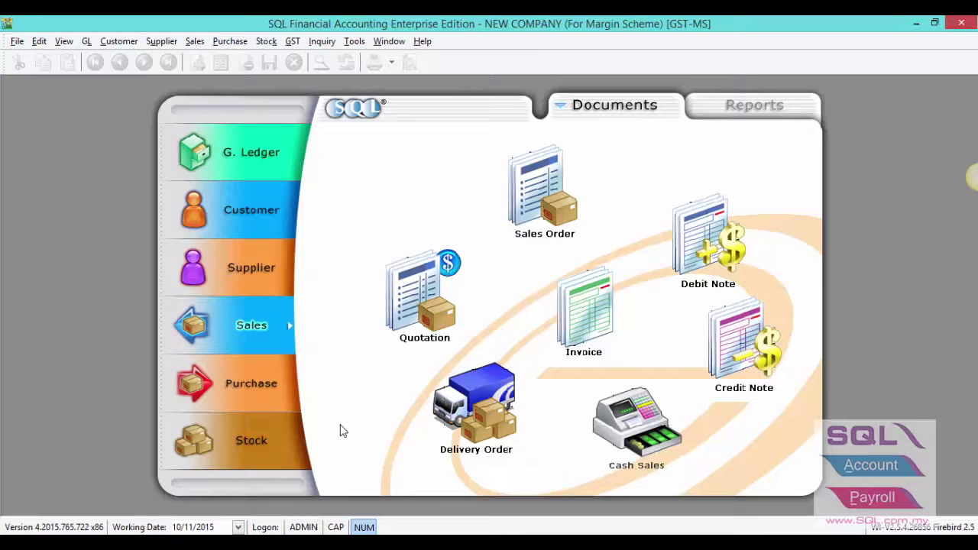
Step: Review ABC SDN BHD's customer record, including its GST number and road tax date fields
click(269, 215)
click(413, 310)
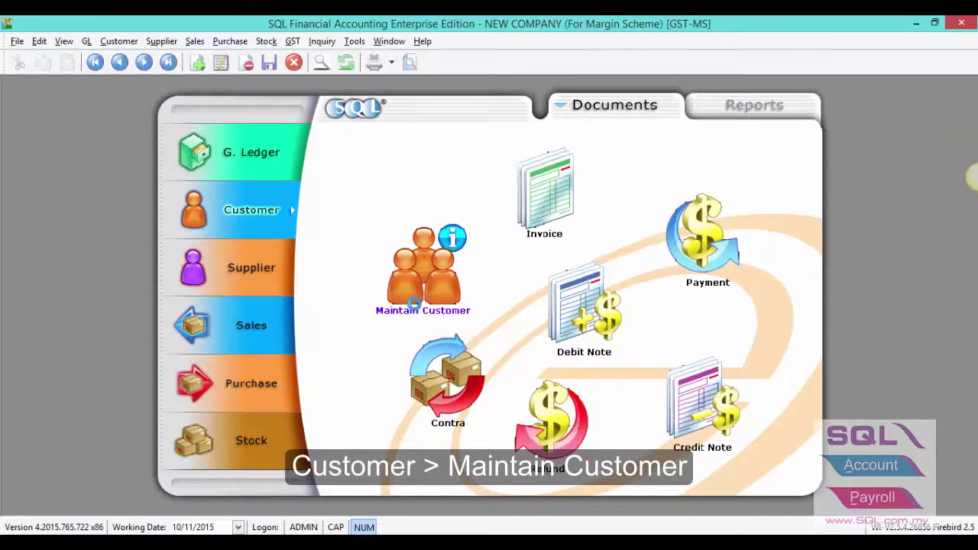
double_click(290, 152)
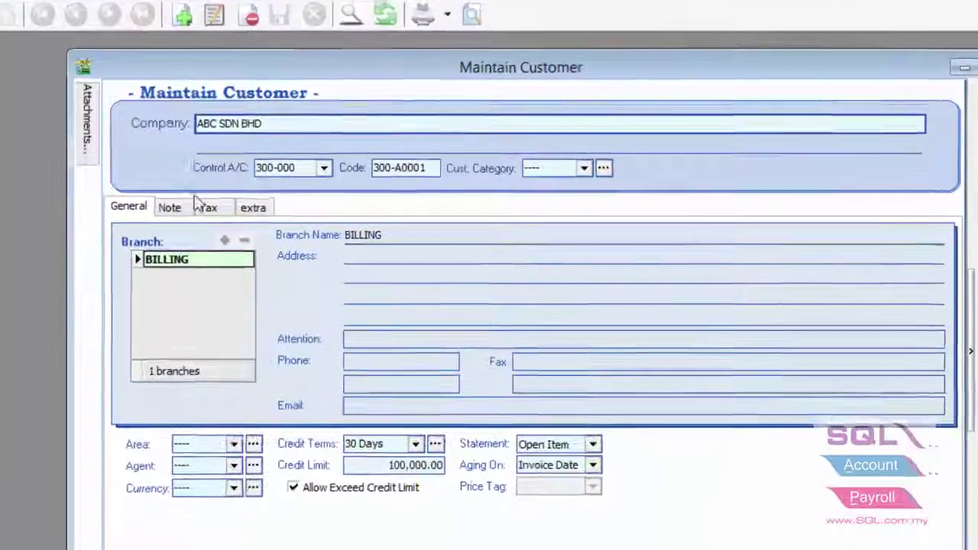
click(217, 204)
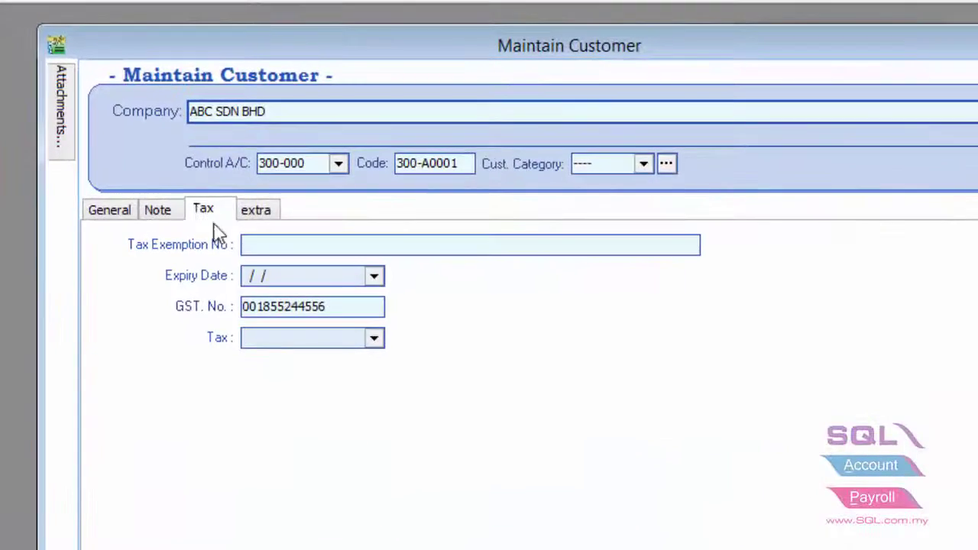
click(334, 306)
drag(334, 306, 206, 324)
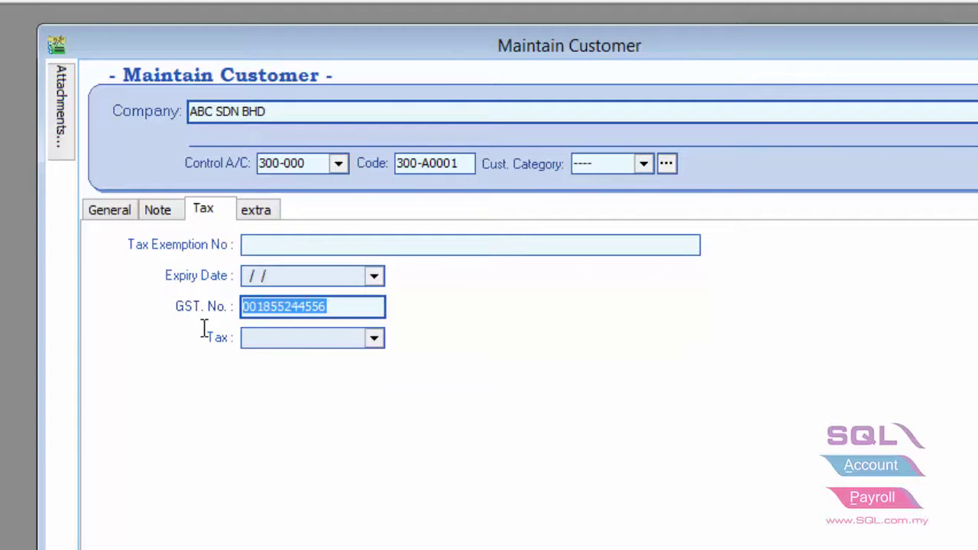
click(265, 213)
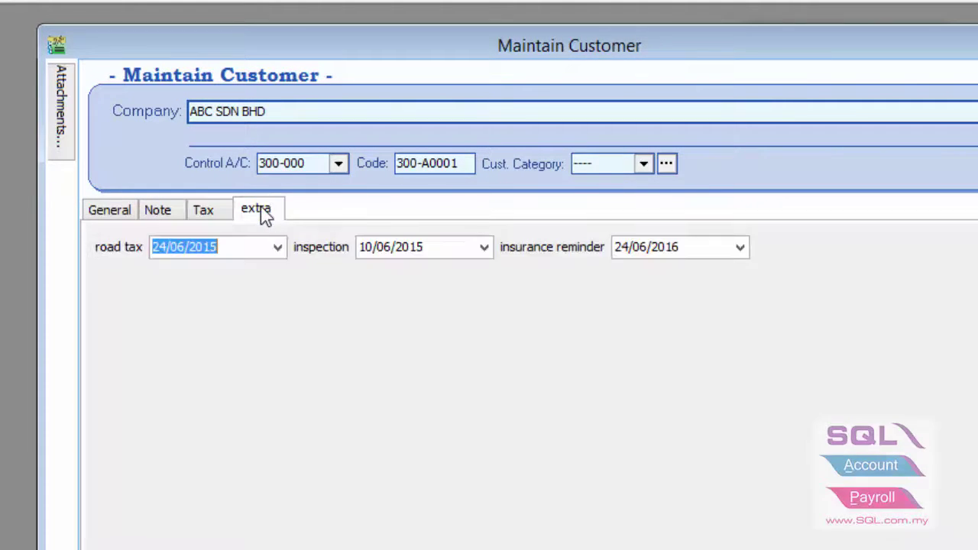
click(234, 242)
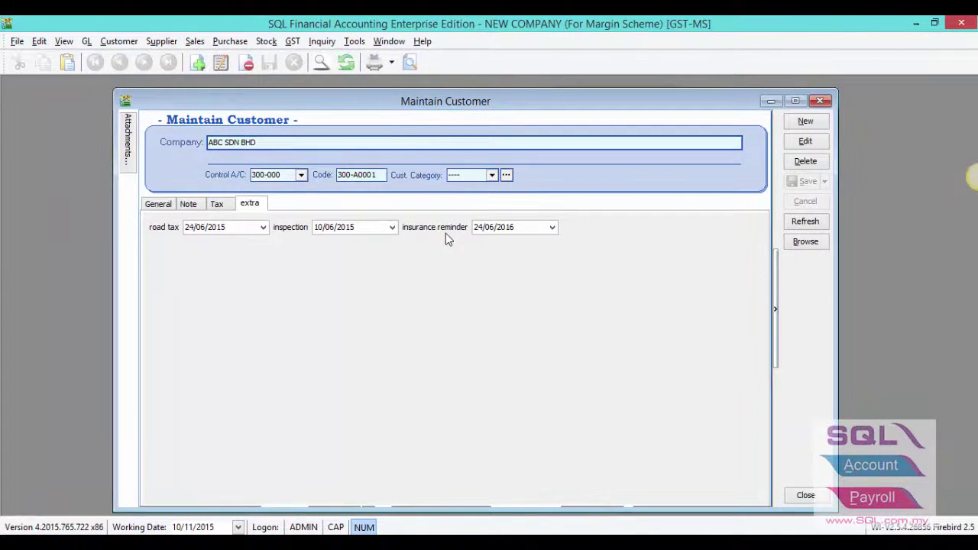
Step: Add road tax, insurance reminder and inspection columns to the customer list, then close it
click(795, 245)
click(125, 119)
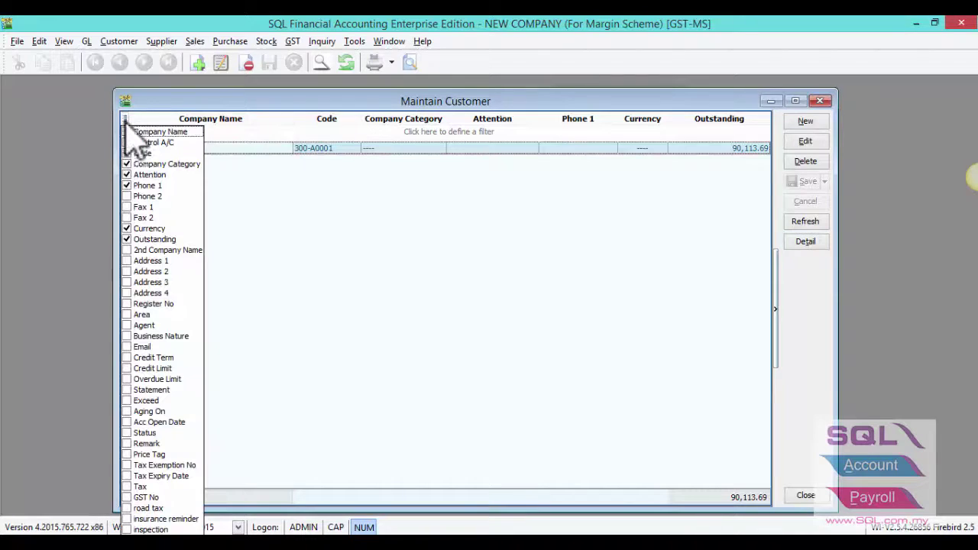
click(129, 508)
click(128, 519)
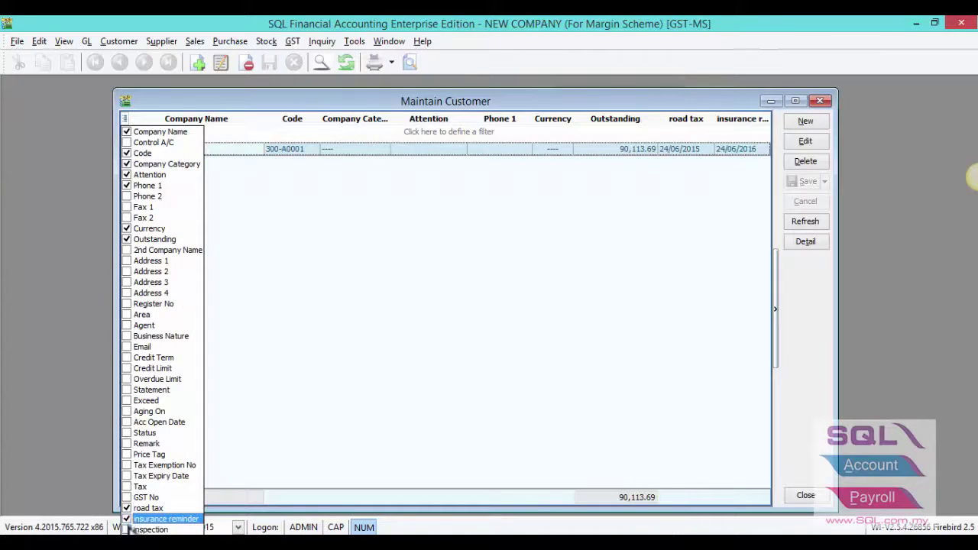
click(128, 531)
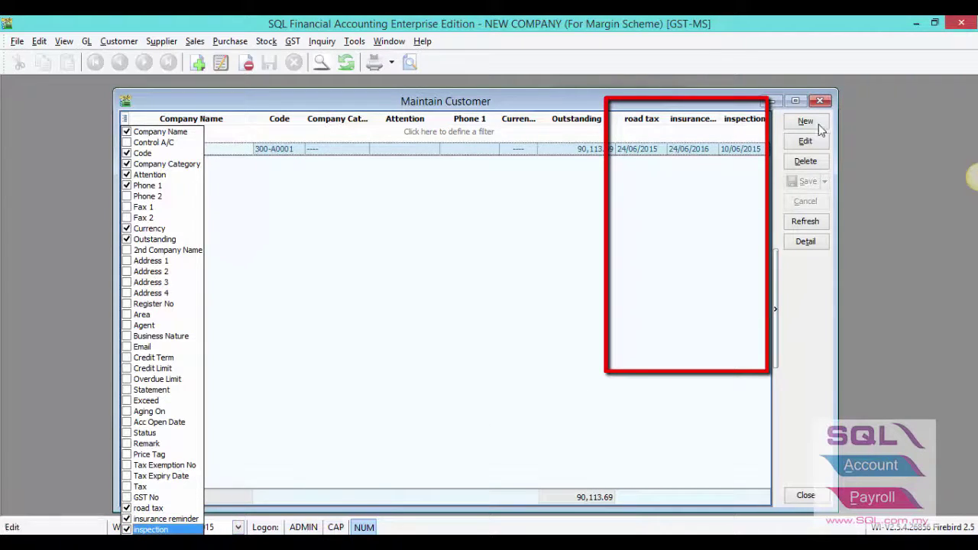
click(820, 100)
click(820, 100)
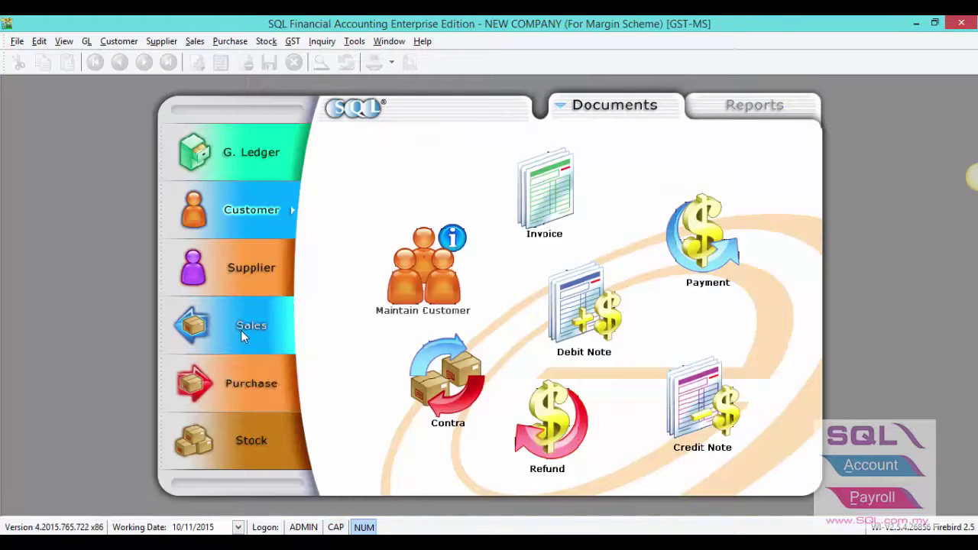
Step: Open the supplier's record in Maintain Supplier and review its tax details
click(233, 265)
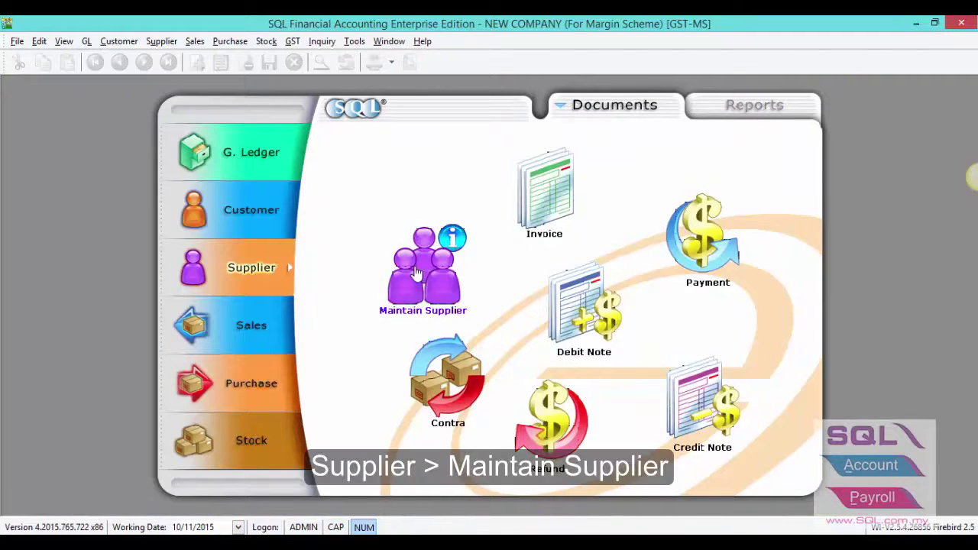
click(417, 273)
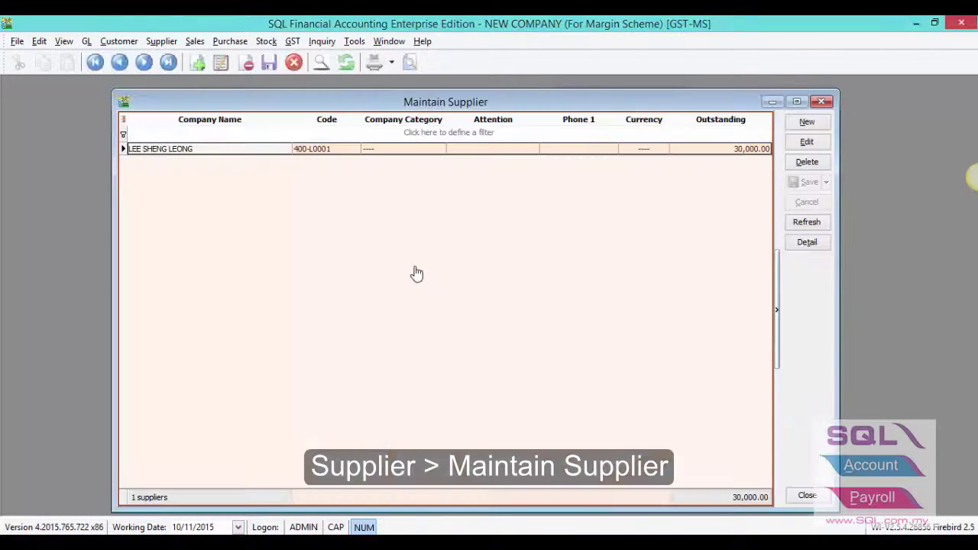
double_click(314, 149)
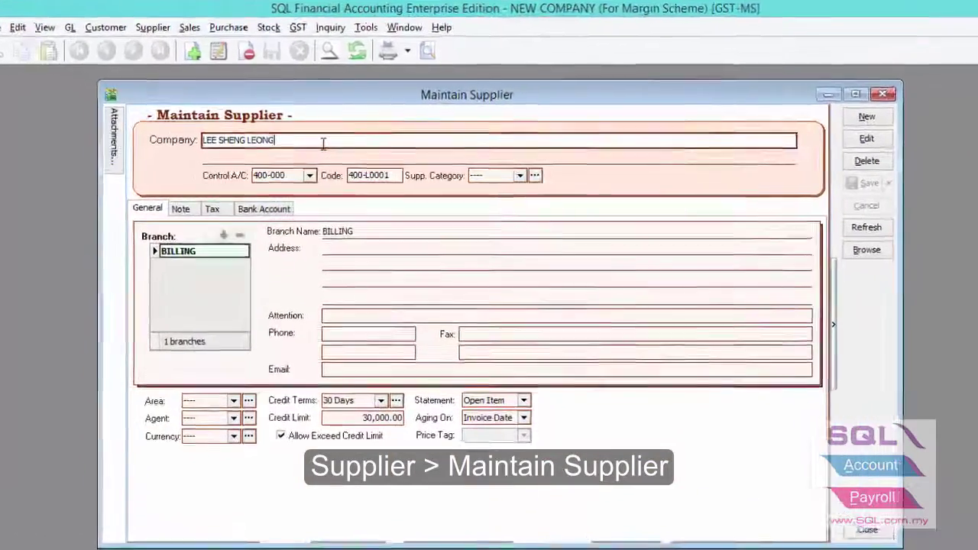
double_click(259, 143)
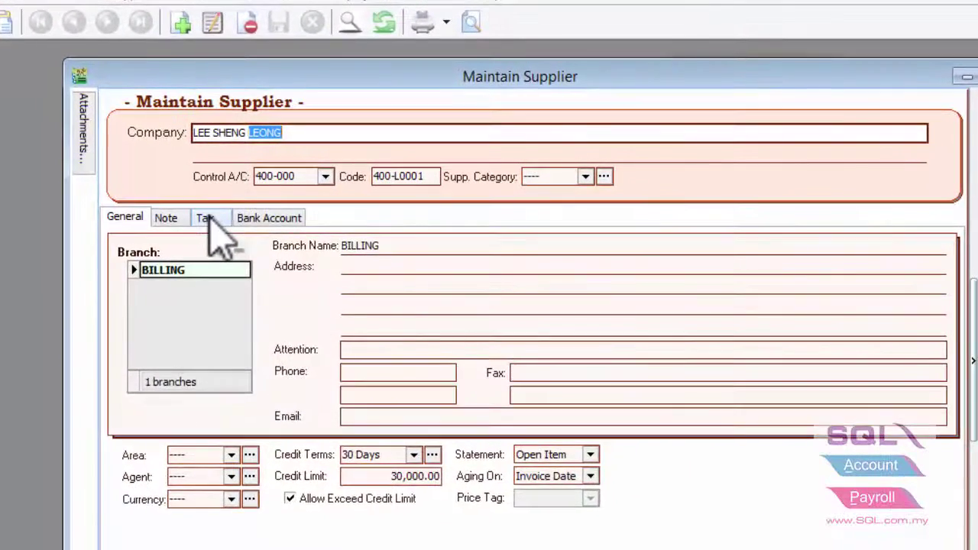
click(210, 214)
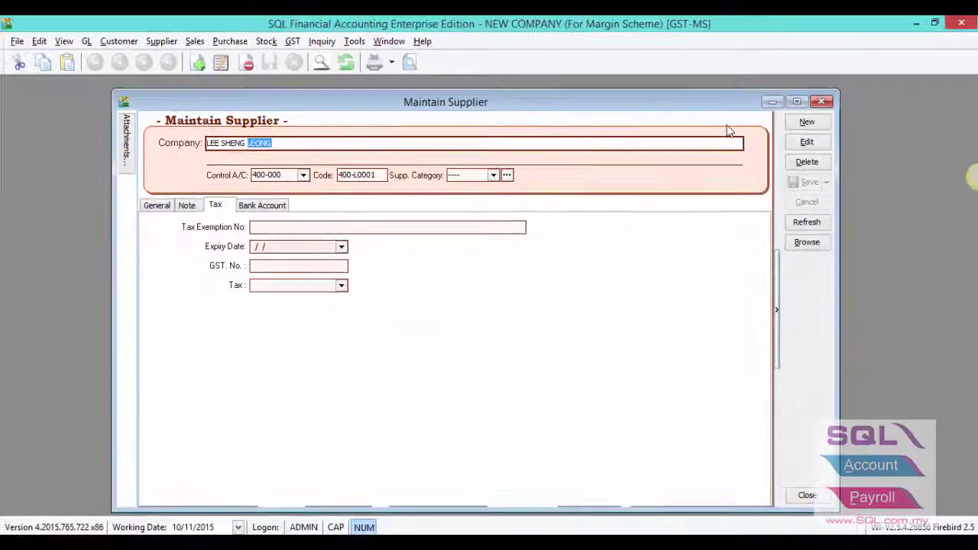
Step: Check that stock item TYT-VIOS.15G(AT) is flagged as a Vehicle, then close it
click(822, 101)
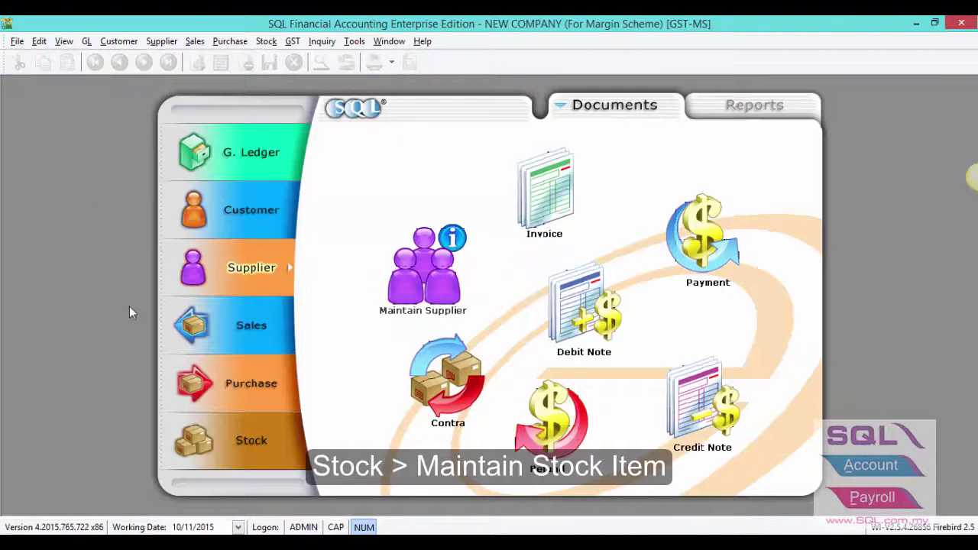
click(250, 439)
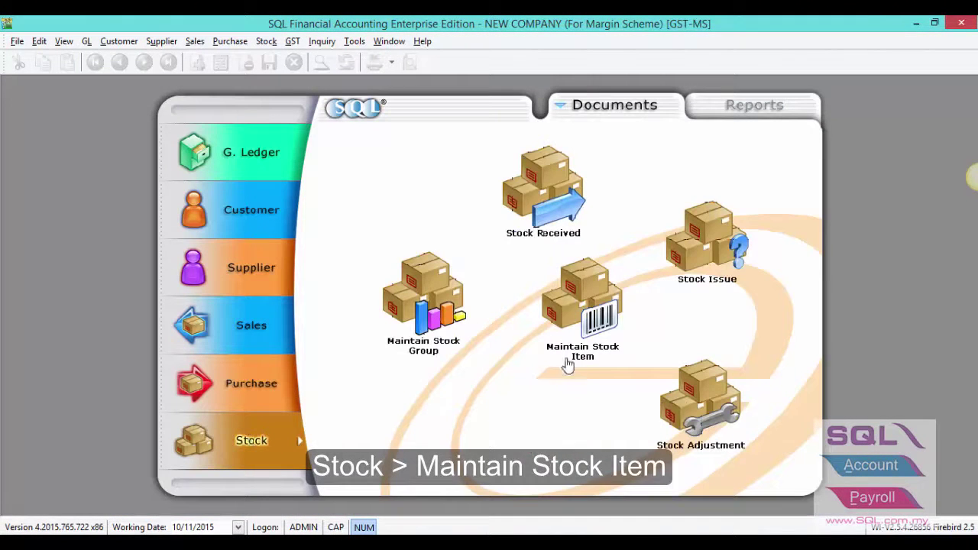
click(589, 327)
key(Tab)
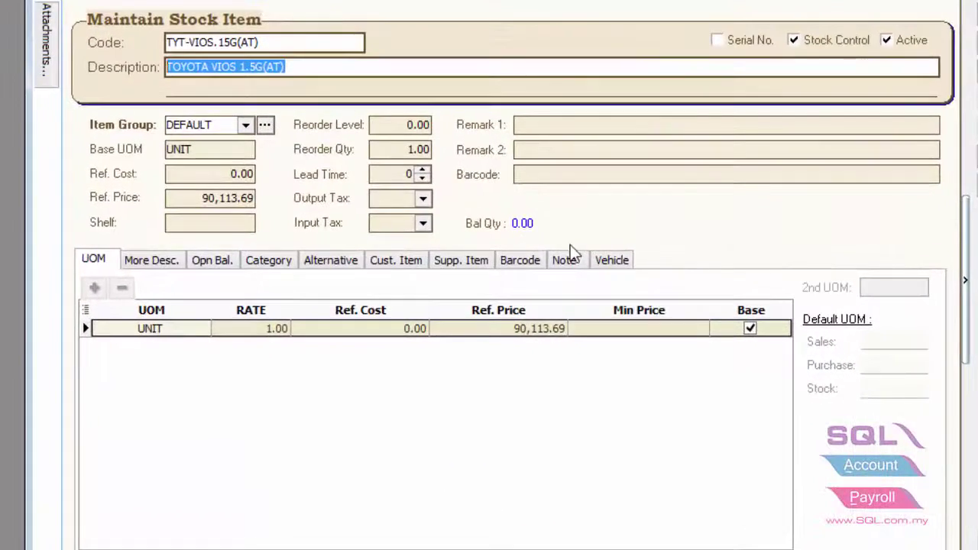
click(612, 260)
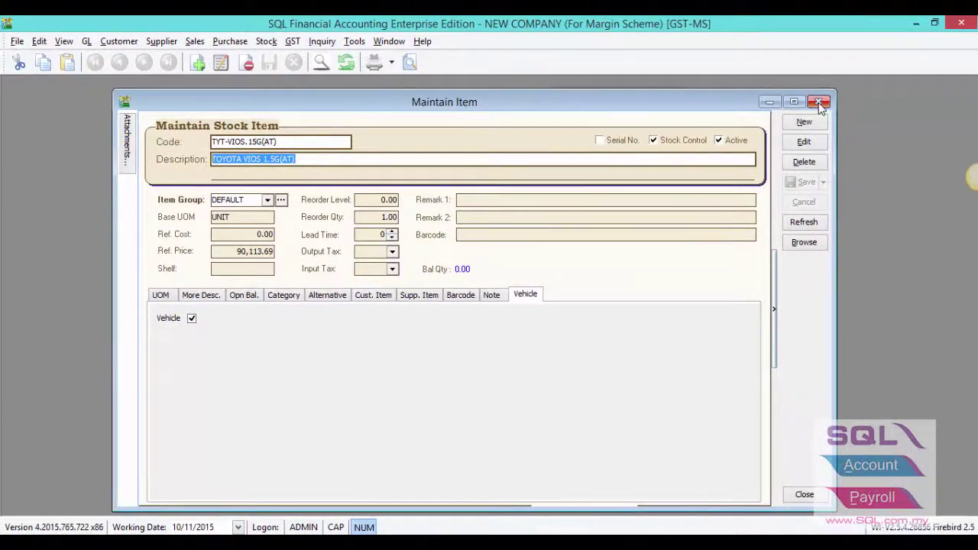
click(820, 102)
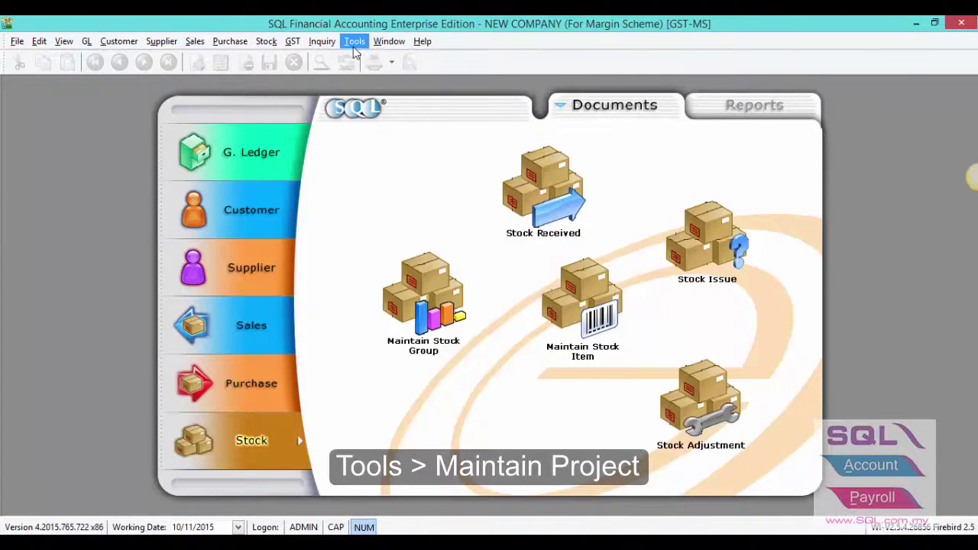
click(353, 47)
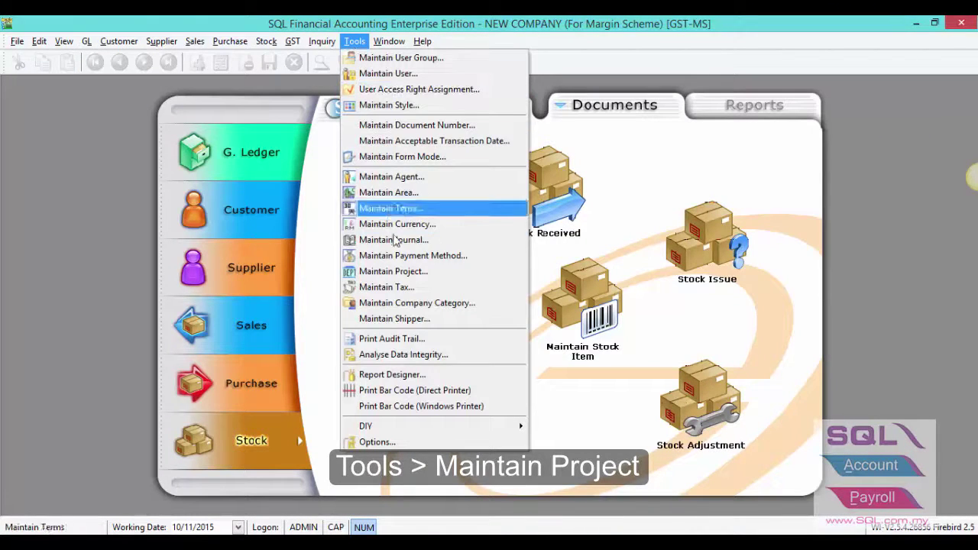
click(405, 274)
double_click(195, 163)
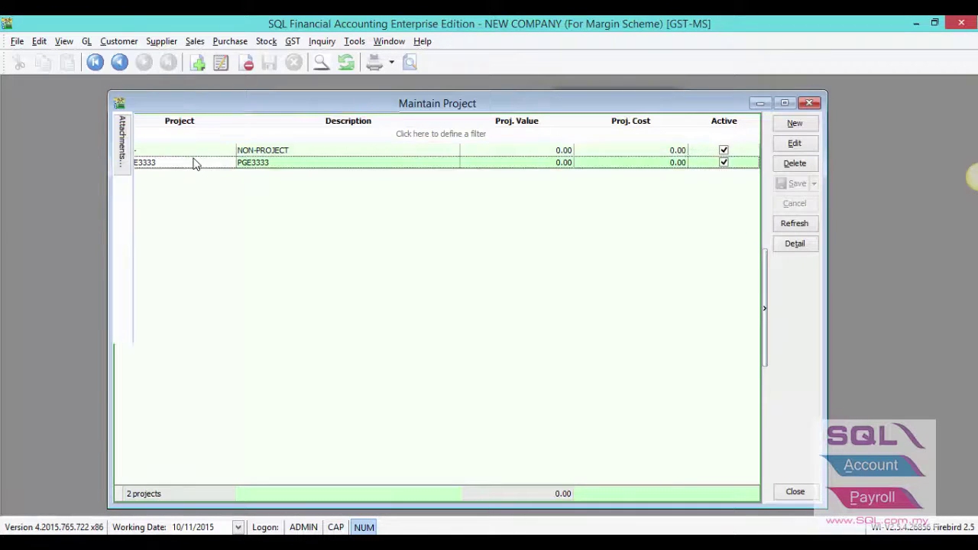
drag(236, 153, 184, 146)
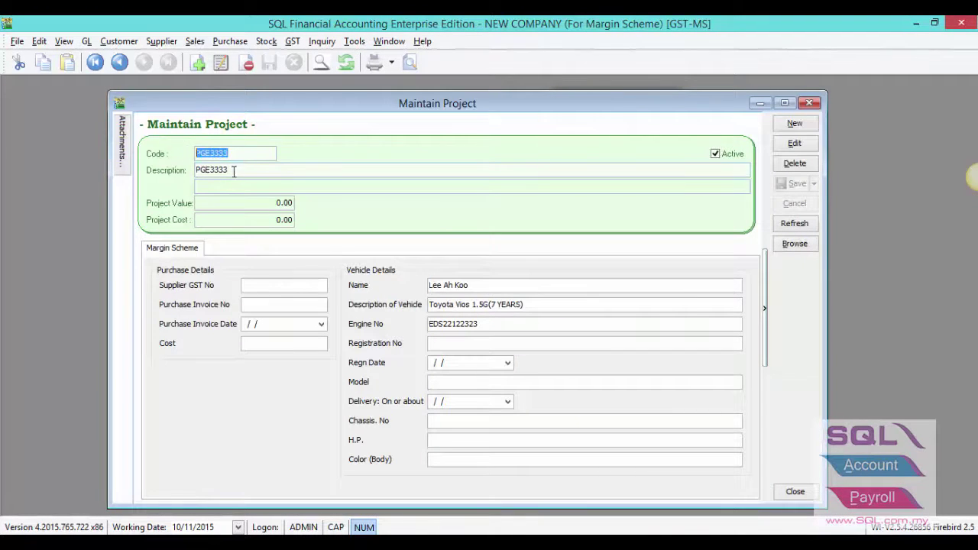
drag(233, 169, 190, 173)
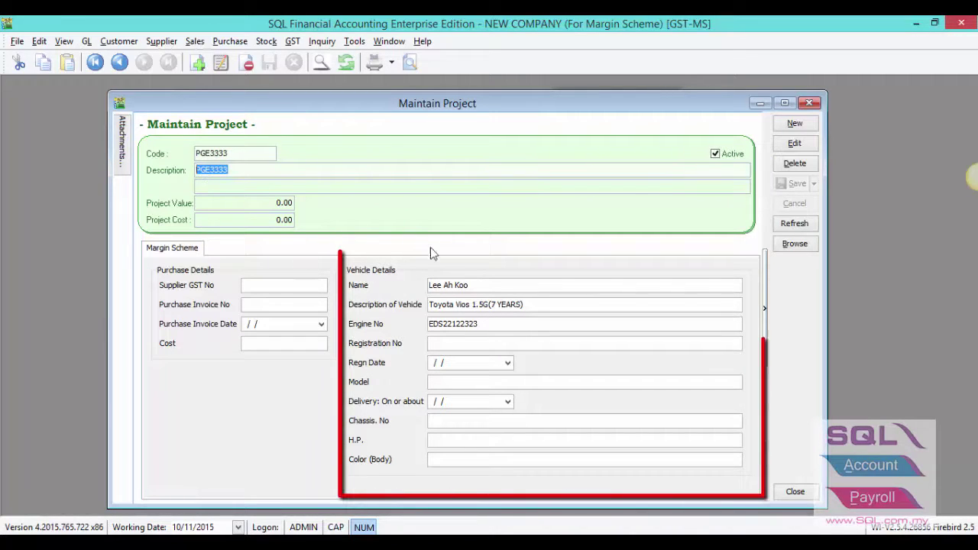
drag(484, 295, 413, 293)
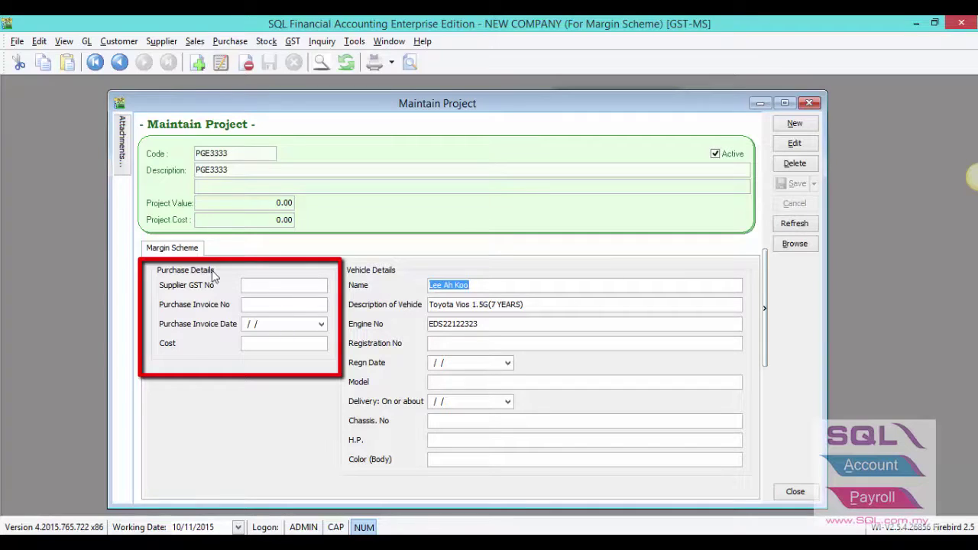
key(Escape)
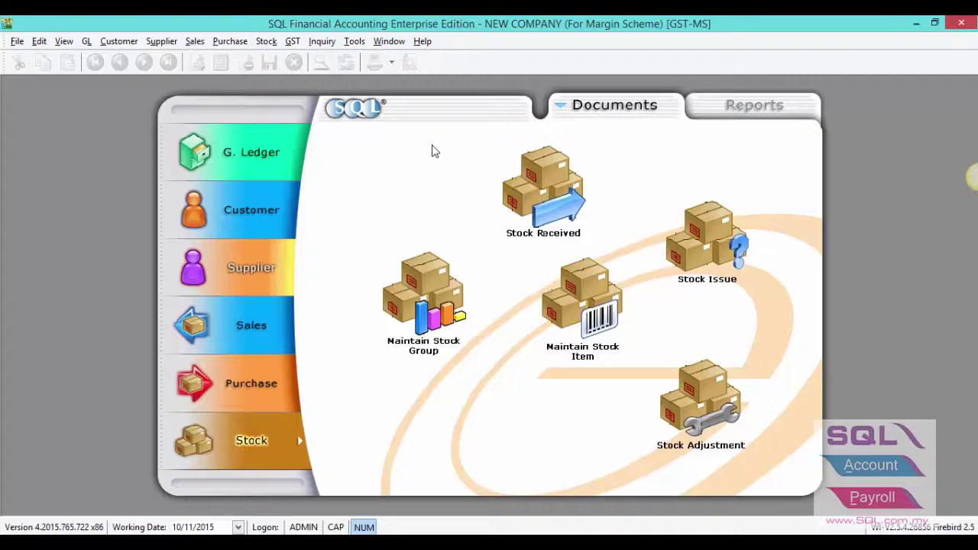
Step: Open the Toyota Vios purchase invoice for editing and show its Project column
click(244, 376)
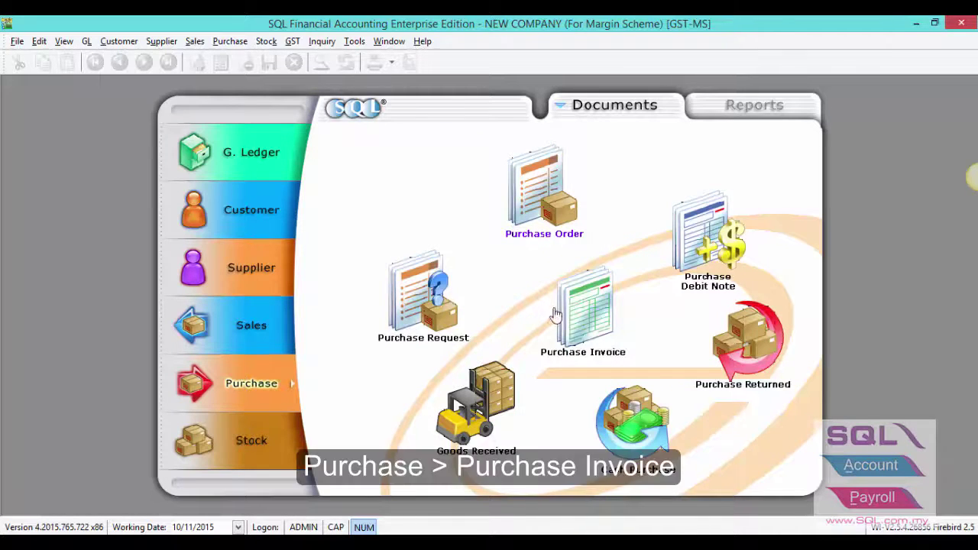
click(578, 322)
double_click(176, 137)
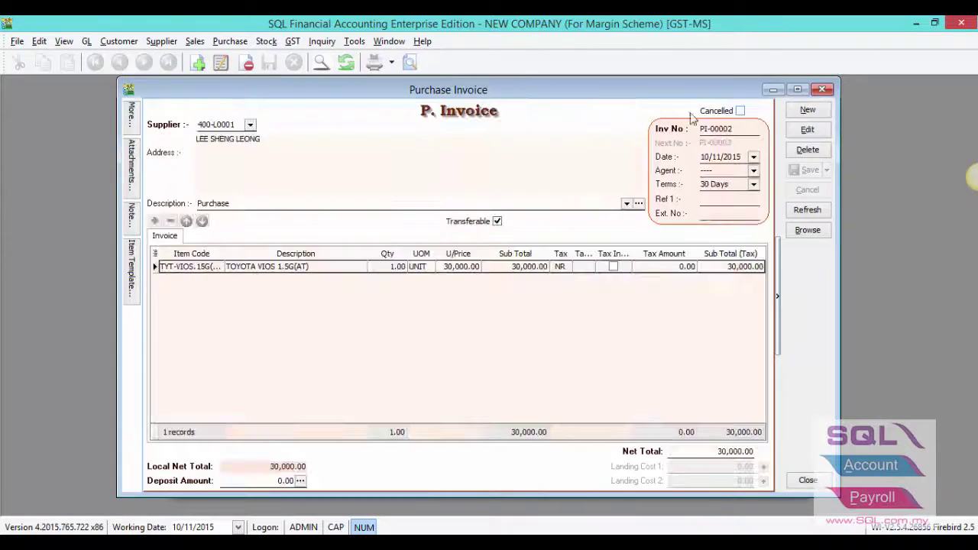
click(802, 132)
click(251, 126)
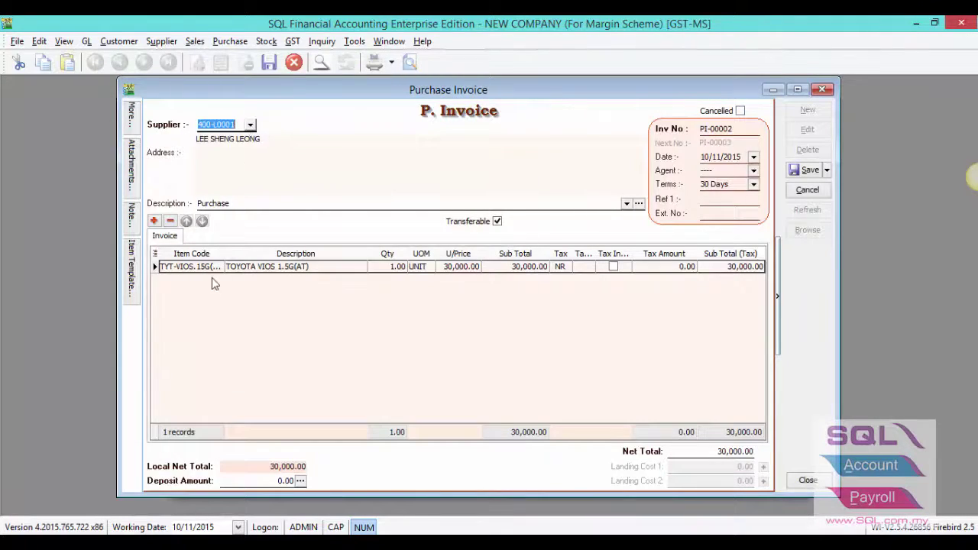
click(189, 266)
click(217, 266)
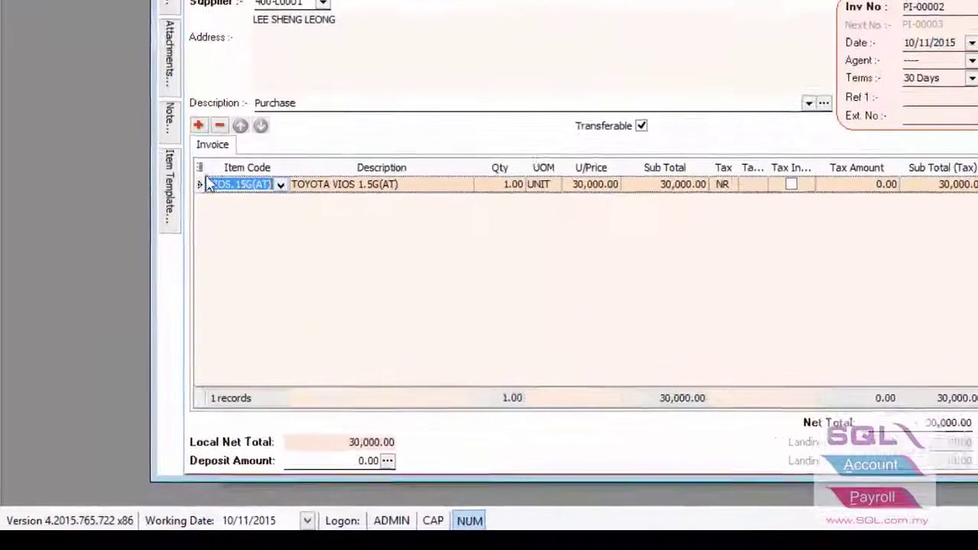
click(199, 169)
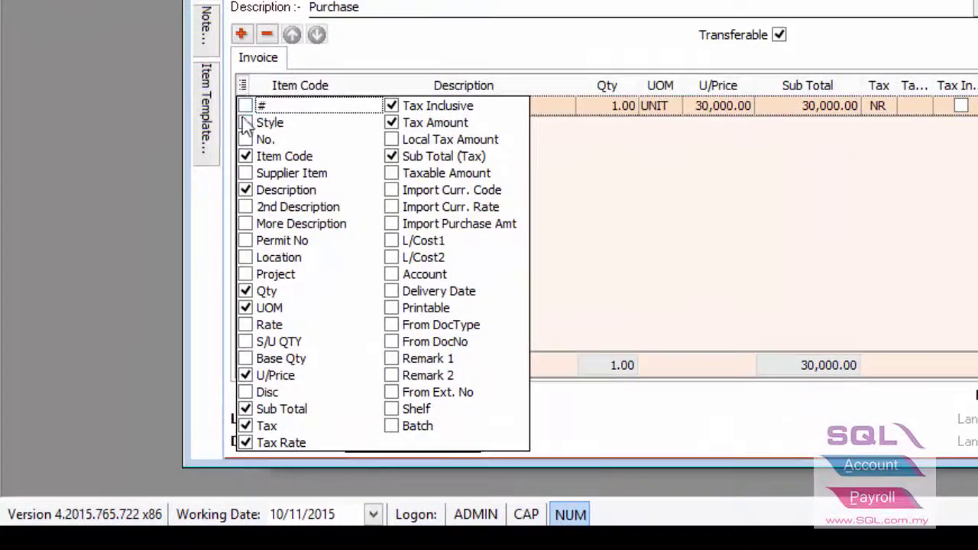
click(246, 275)
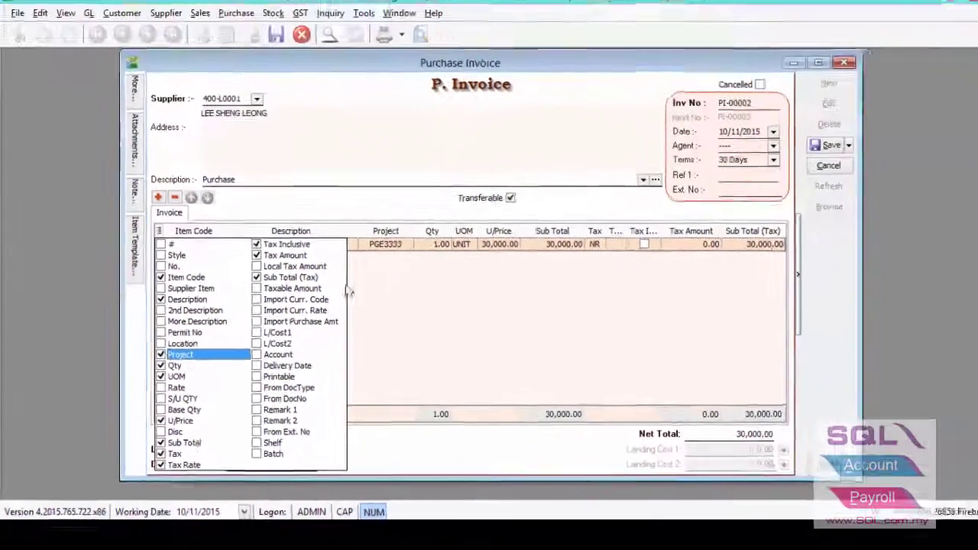
click(608, 111)
Step: Assign project PGE3333 to the TOYOTA VIOS 1.5G(AT) line and save PI-00002
click(385, 252)
click(396, 250)
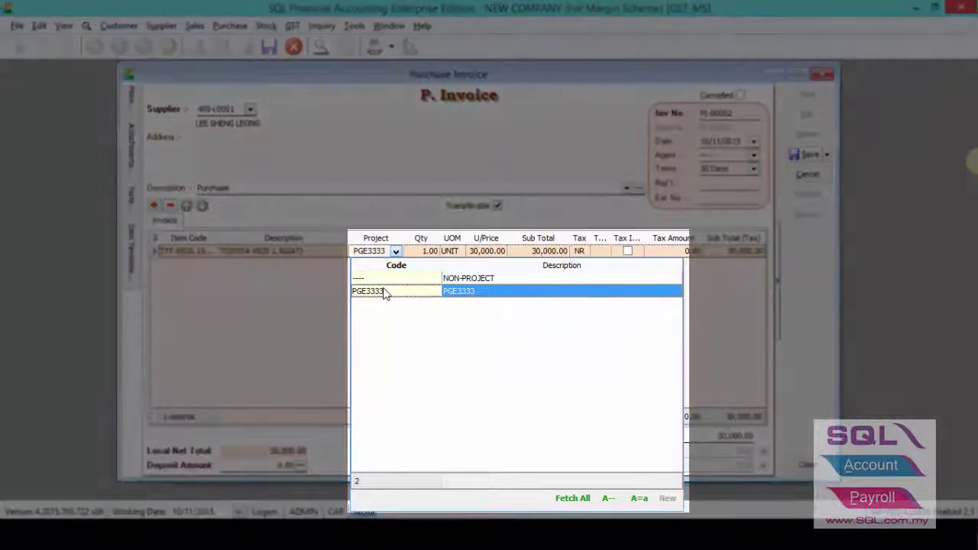
click(384, 292)
click(471, 254)
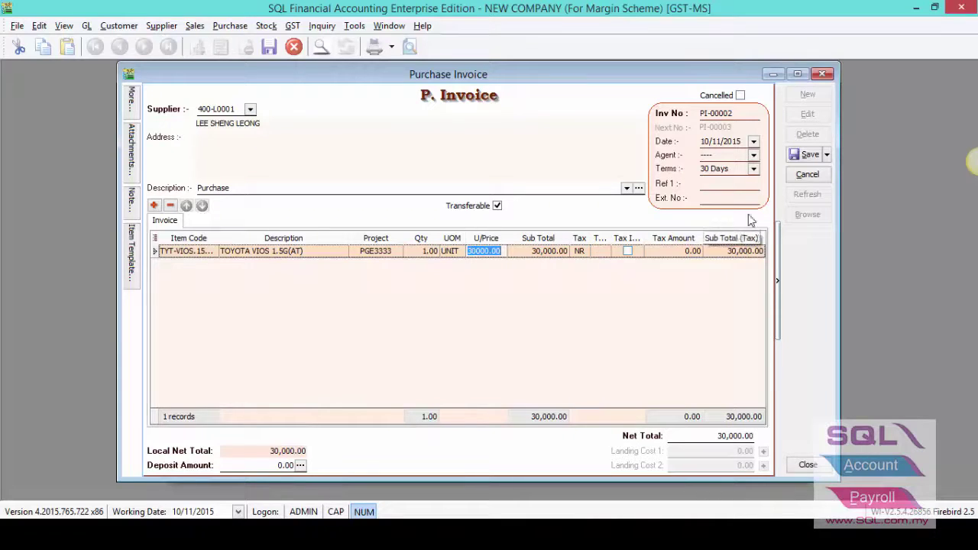
click(802, 157)
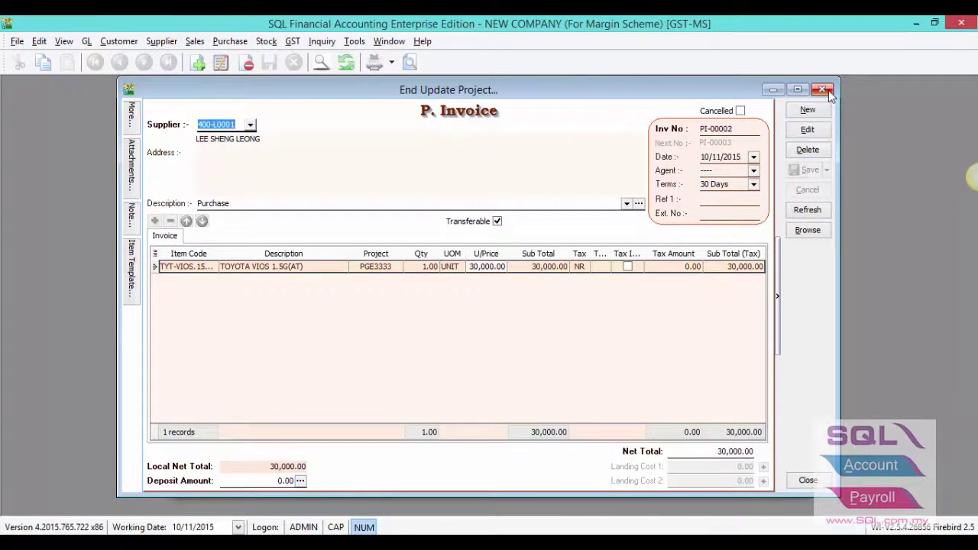
Step: Close the purchase invoice and inspect project PGE3333 in Maintain Project
click(825, 91)
click(353, 41)
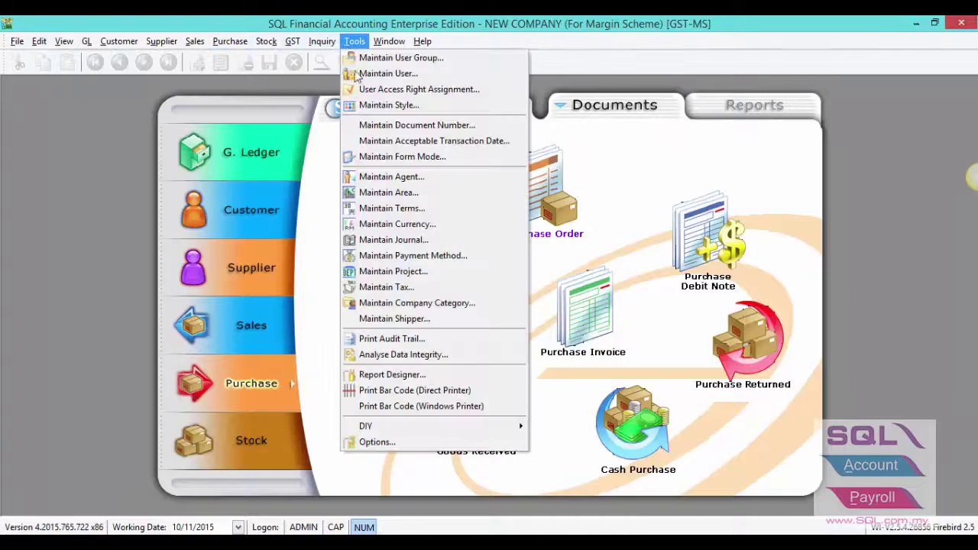
click(382, 272)
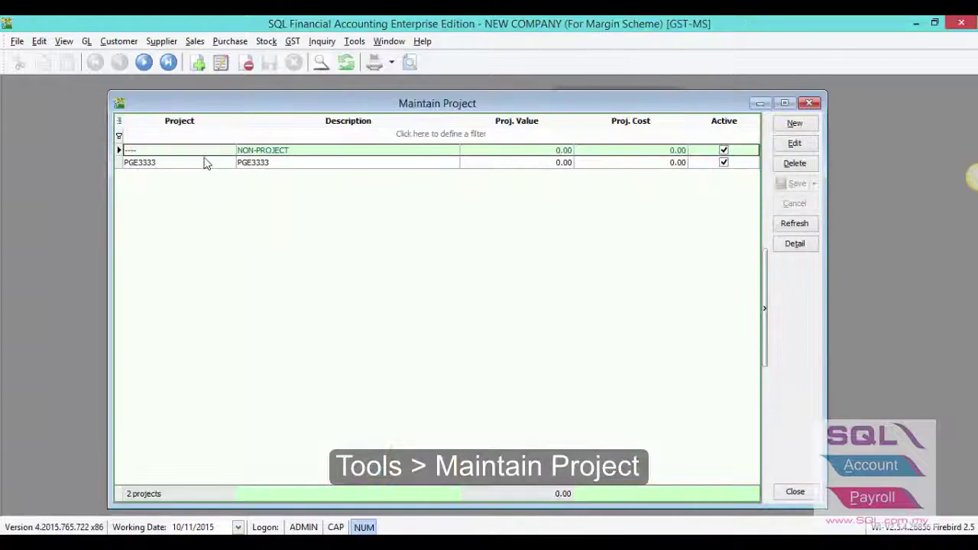
double_click(205, 159)
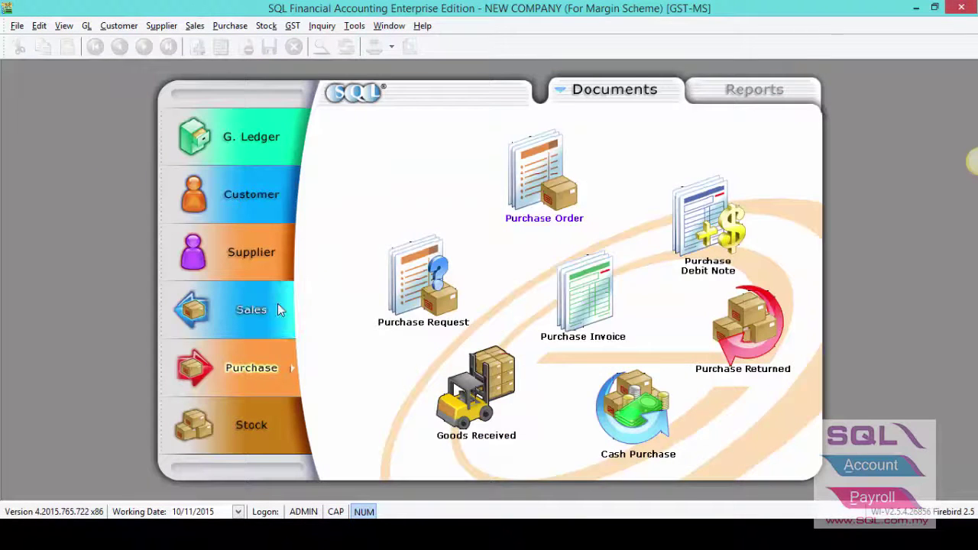
Step: Open sales invoice IV-00002 for editing and set the customer to 300-A0001
click(277, 306)
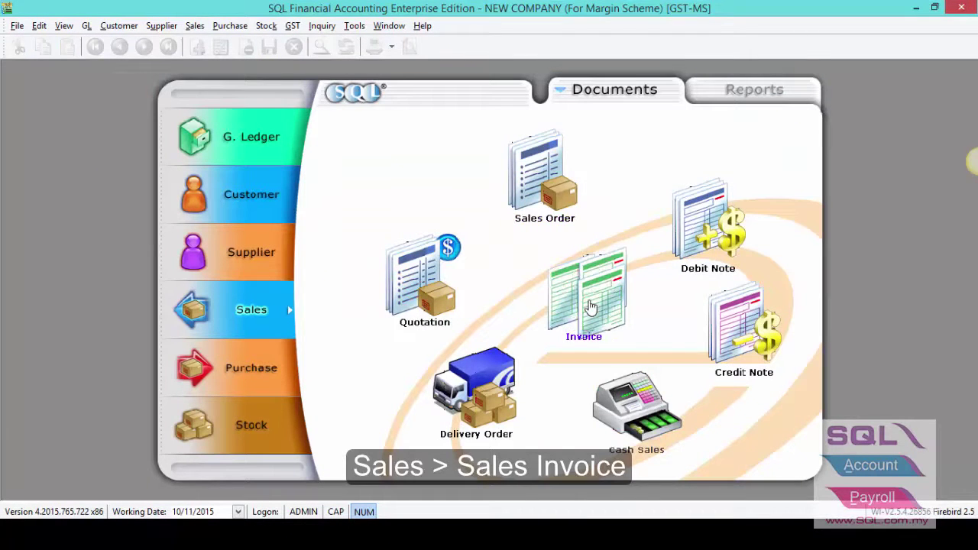
click(590, 307)
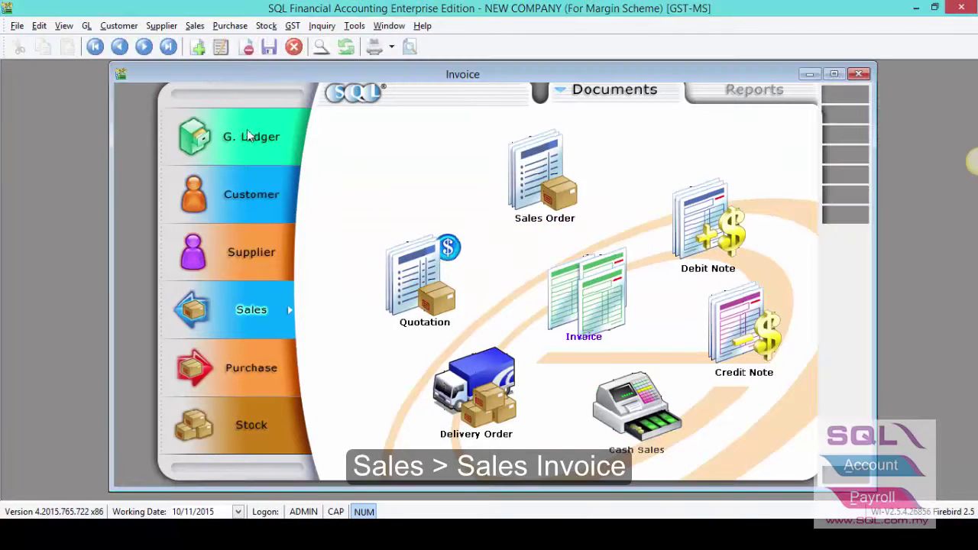
double_click(247, 122)
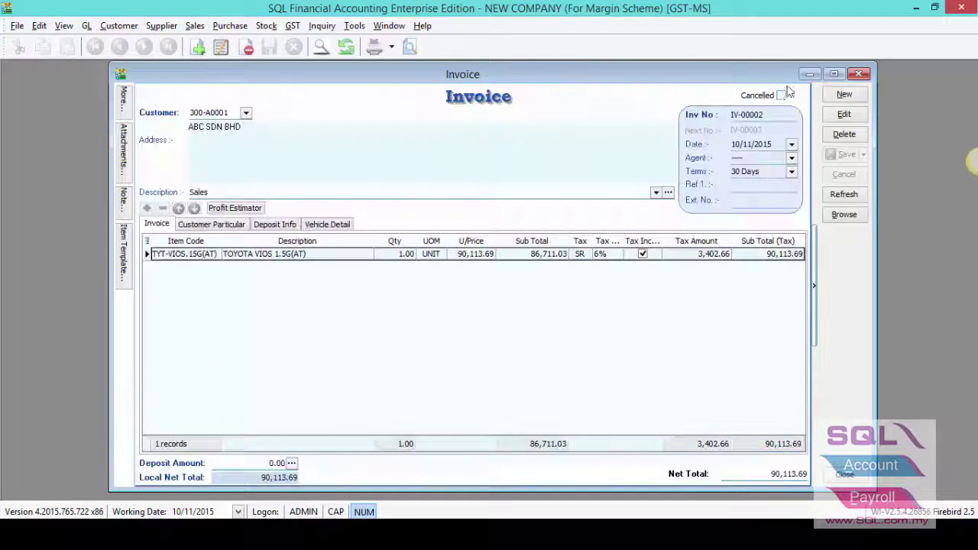
click(843, 114)
click(246, 113)
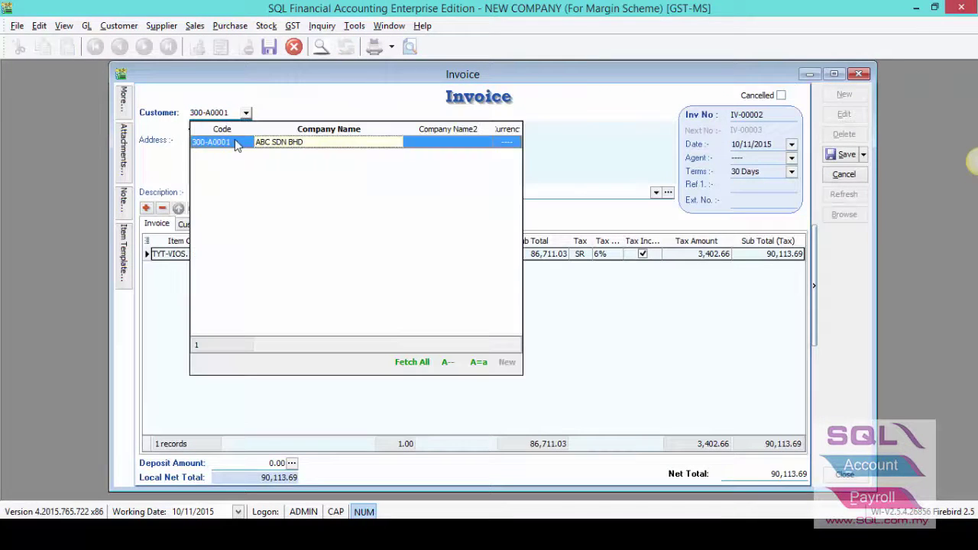
click(237, 145)
click(200, 257)
click(211, 259)
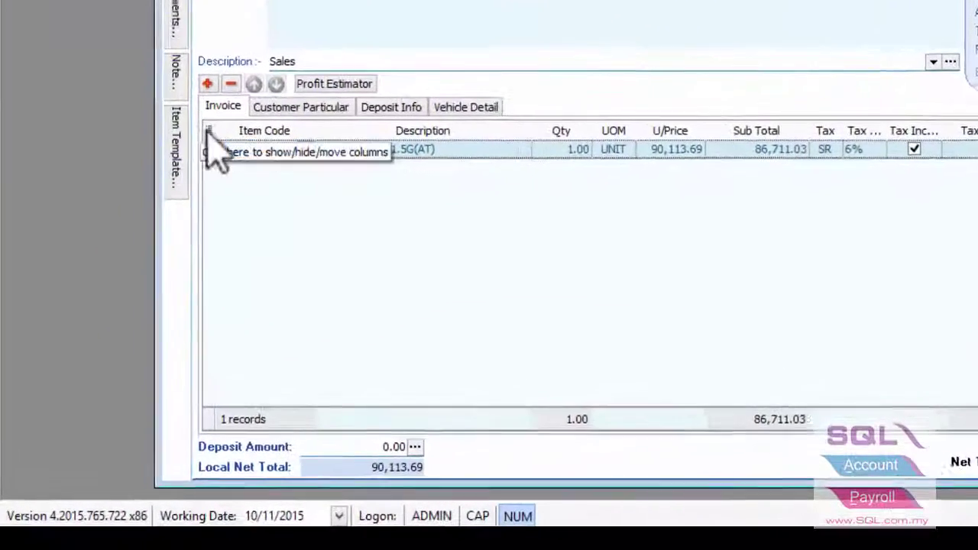
Step: Show the Project and Initial Purchase Cost columns in the item grid
click(147, 241)
click(229, 311)
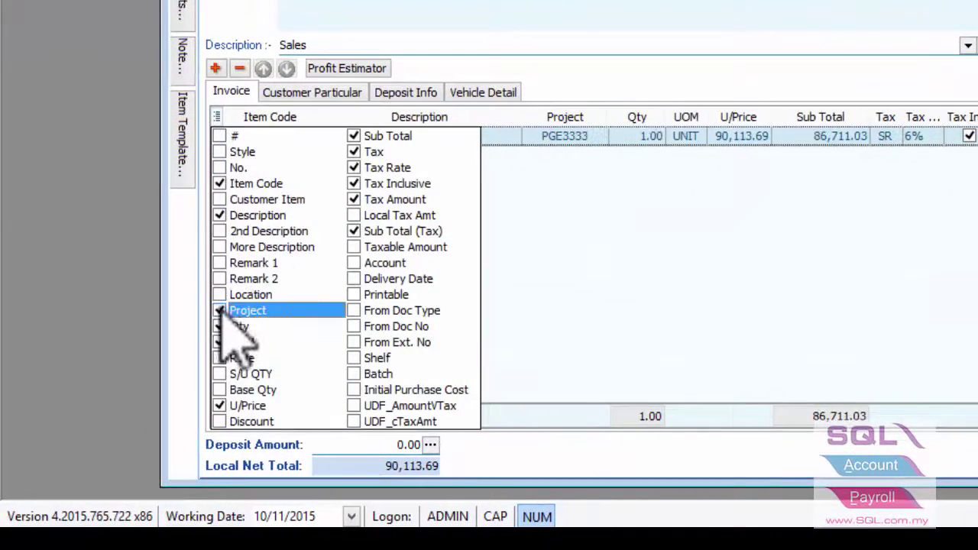
click(355, 391)
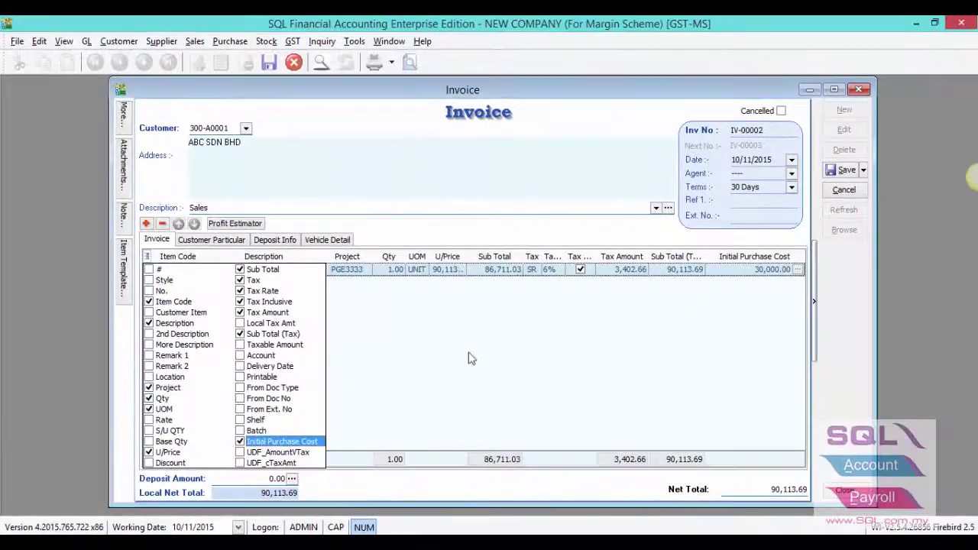
click(471, 359)
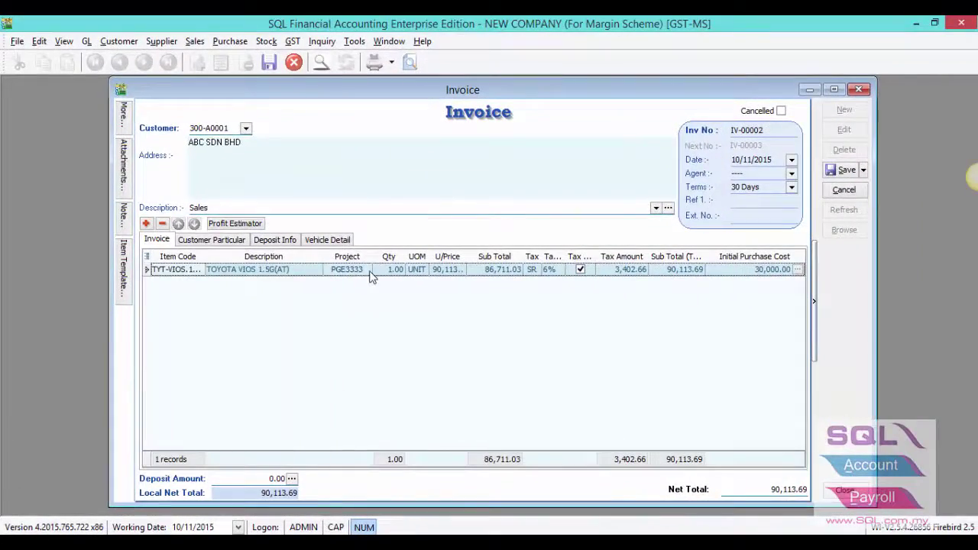
Step: Set the Toyota Vios line's project to PGE3333 and initial purchase cost to 30,000.00
click(359, 270)
click(365, 270)
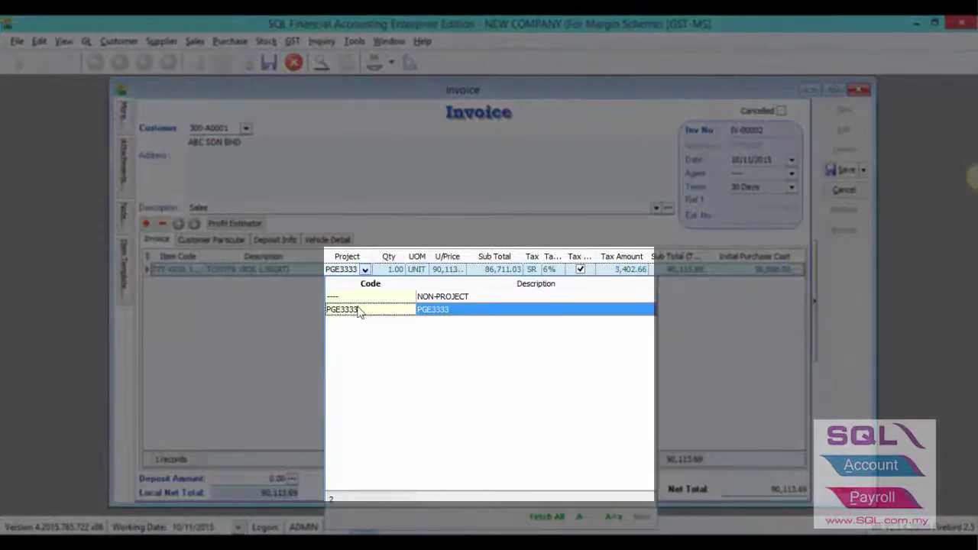
click(360, 309)
click(447, 269)
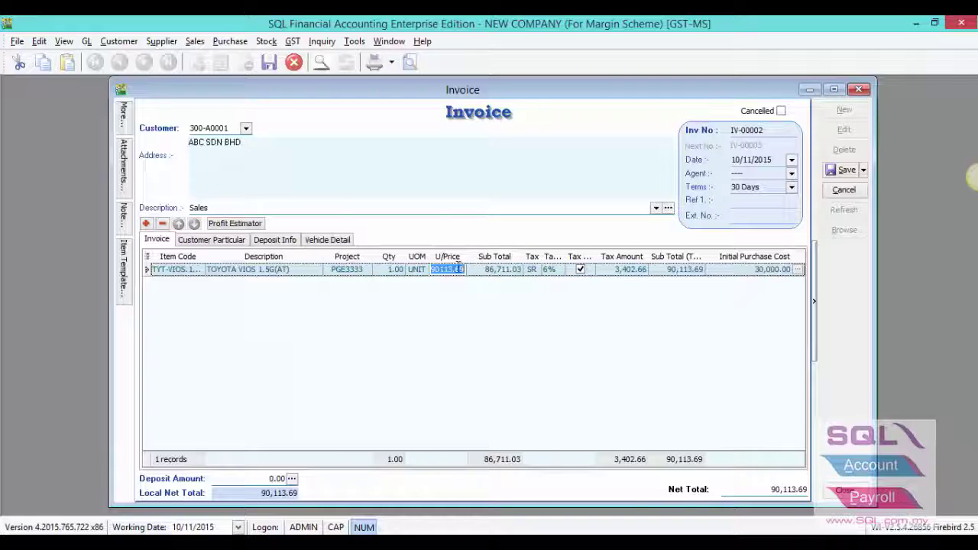
click(724, 271)
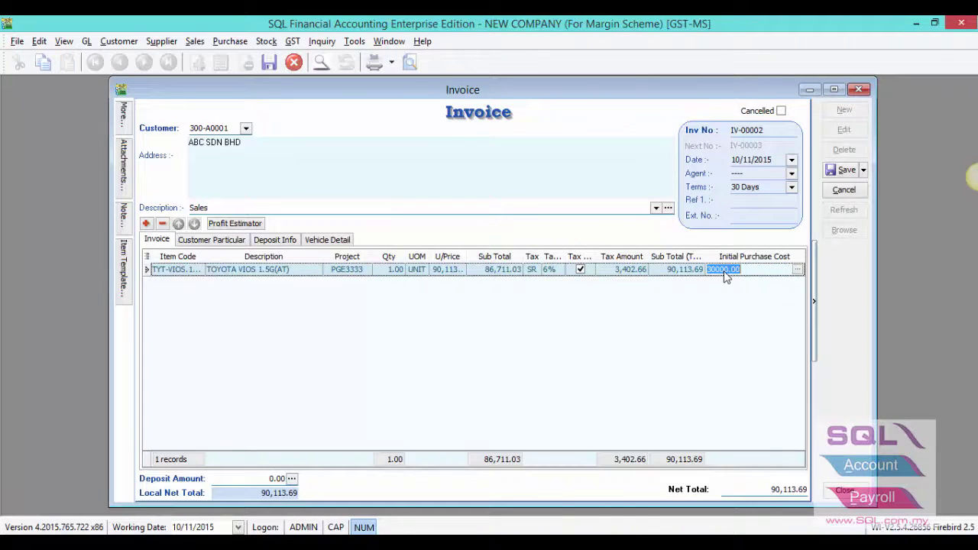
click(625, 275)
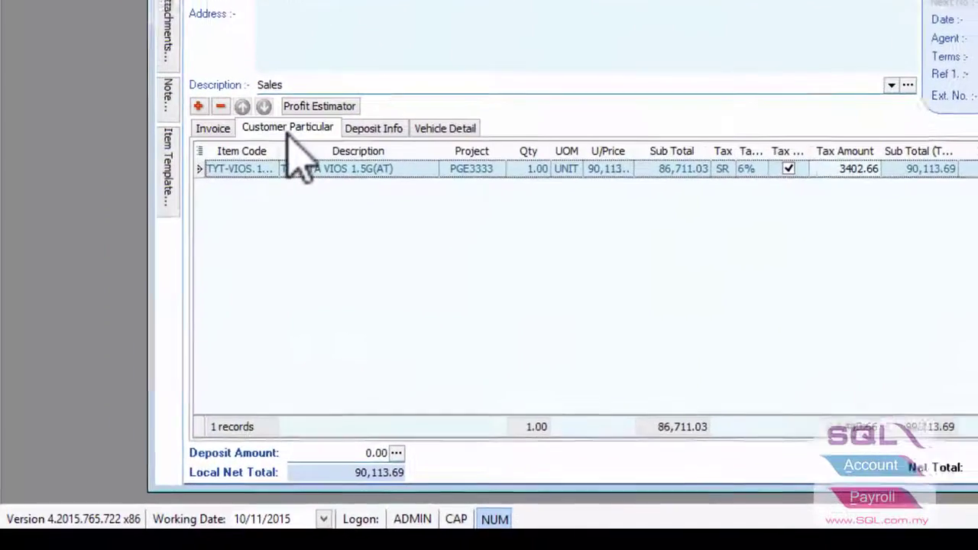
Step: Review the Customer Particular, Deposit Info and Vehicle Detail tabs, then save IV-00002
click(288, 130)
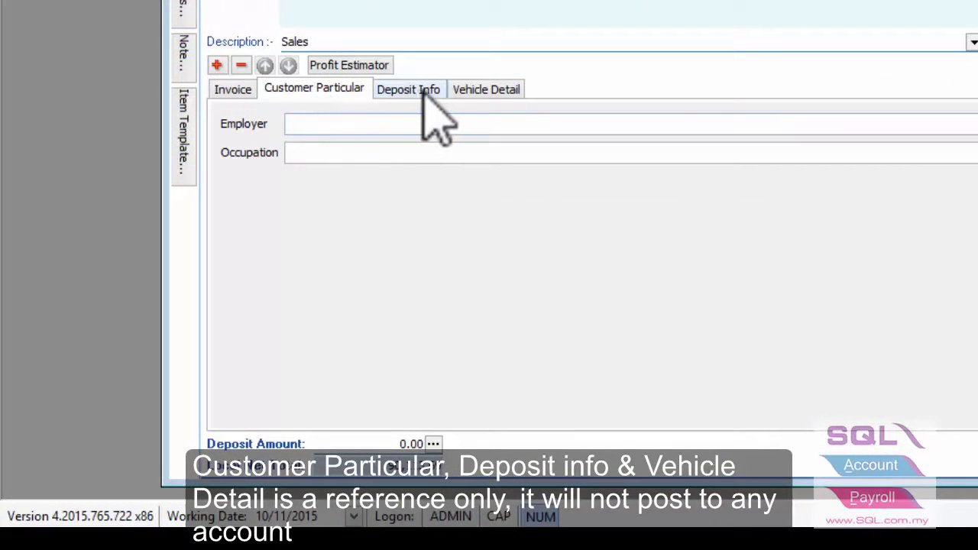
click(417, 94)
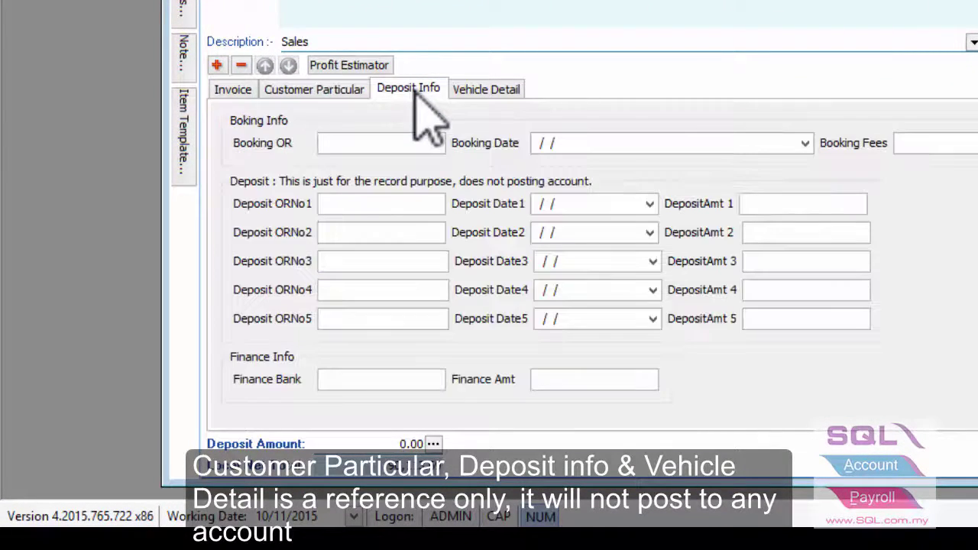
click(467, 91)
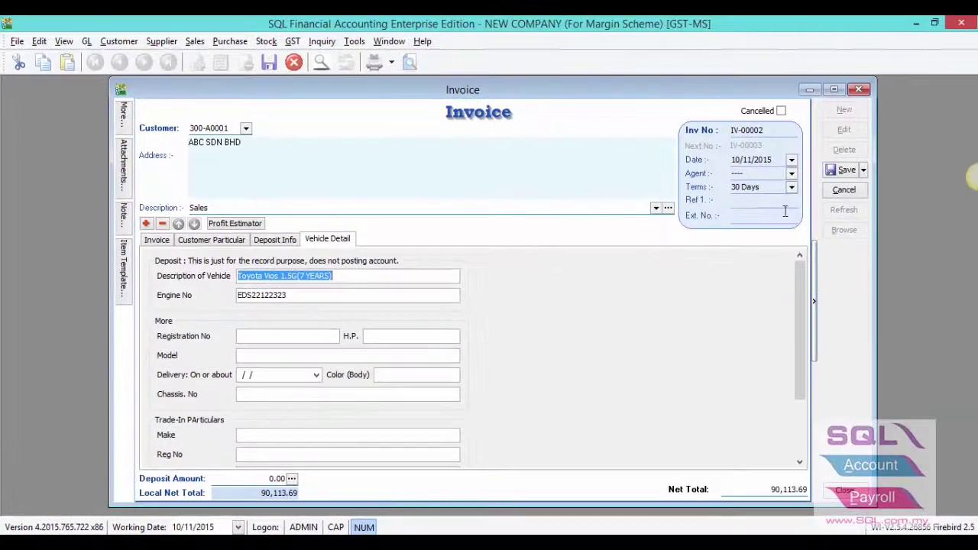
click(838, 174)
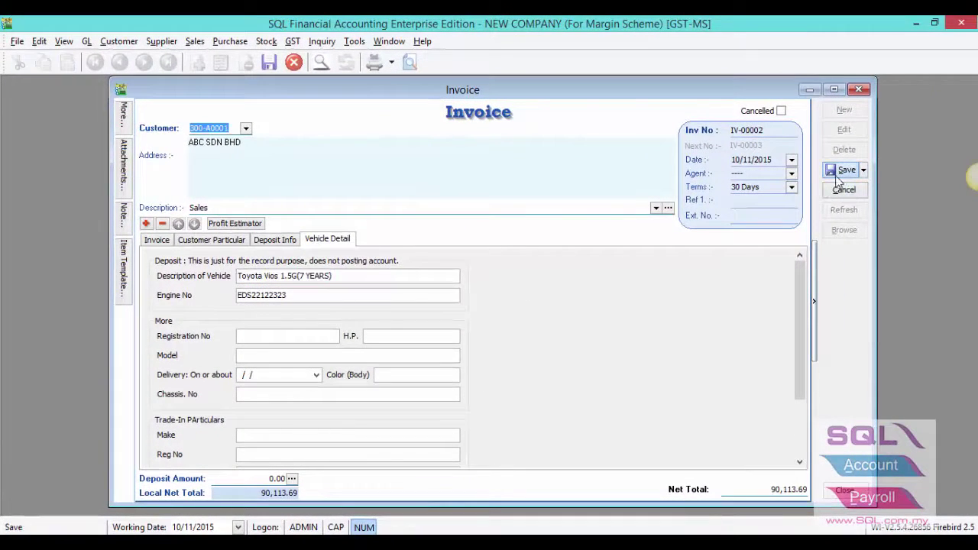
Step: Preview invoice IV-00002 in the Invoice-MarginScheme 2 layout and scroll through the printout
click(408, 65)
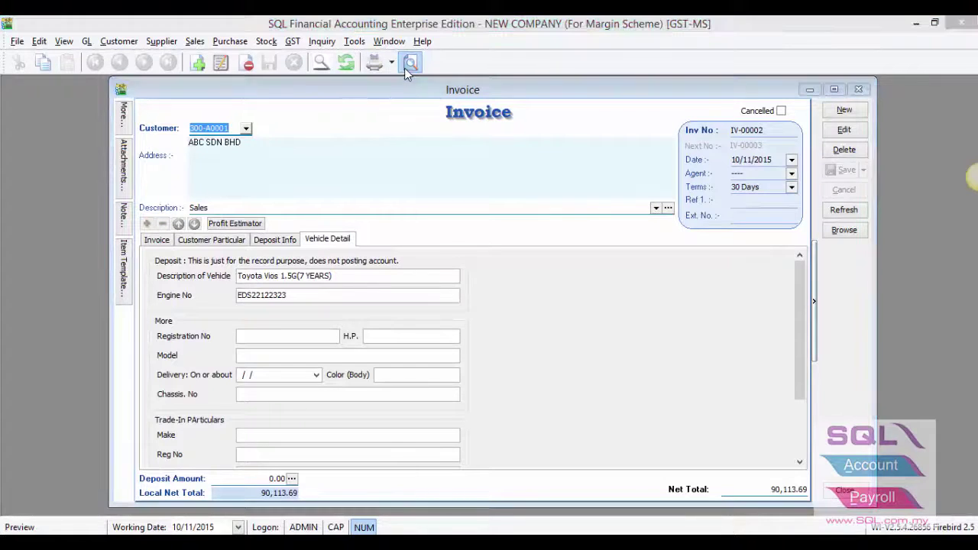
double_click(409, 218)
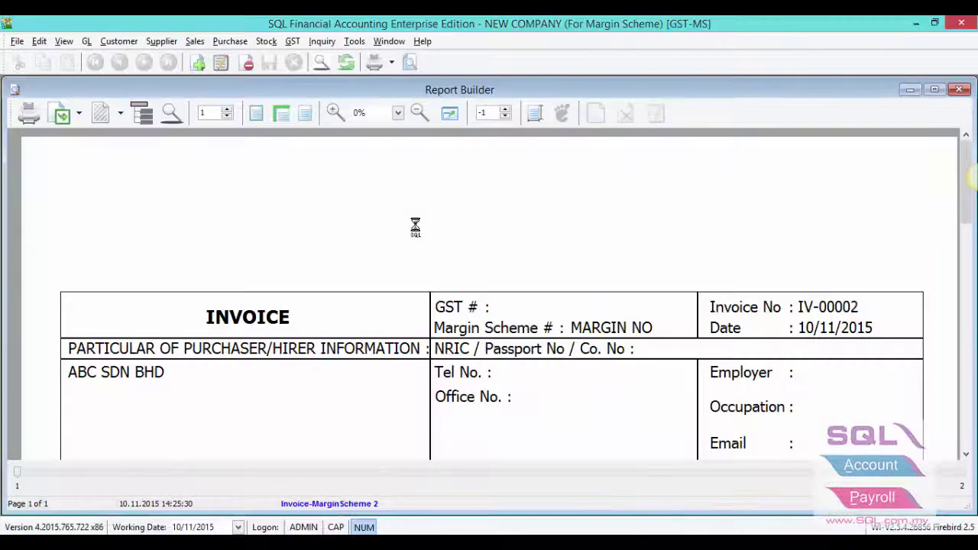
scroll(415, 225, down, 5)
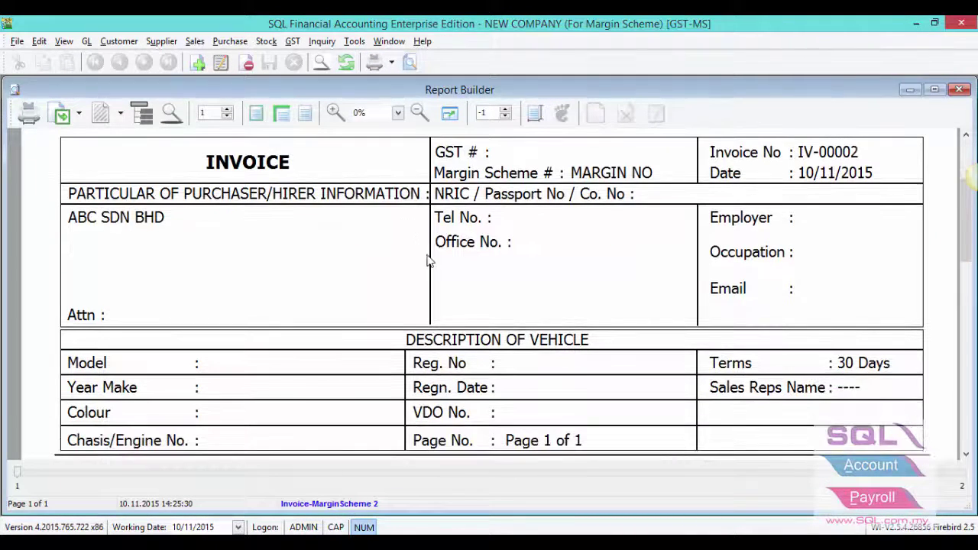
scroll(430, 259, down, 5)
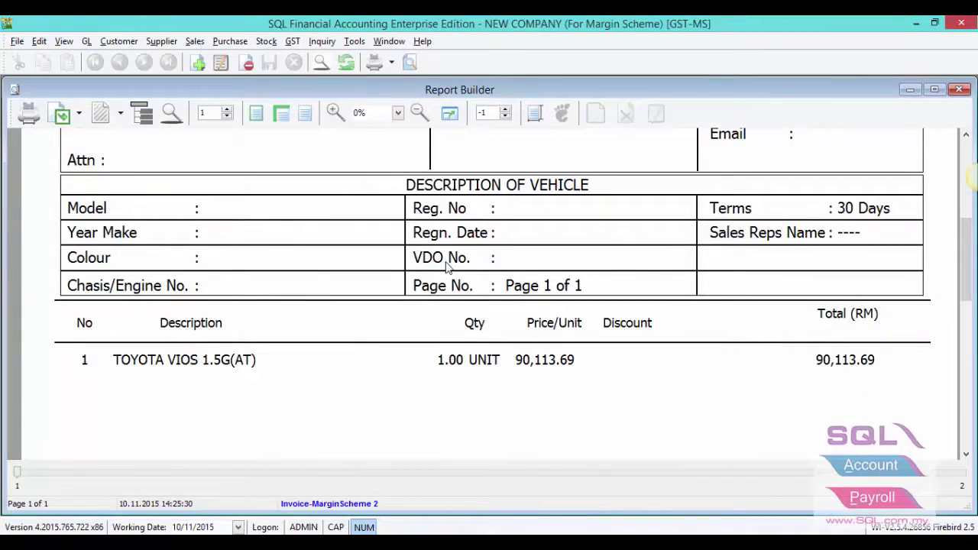
scroll(447, 263, down, 3)
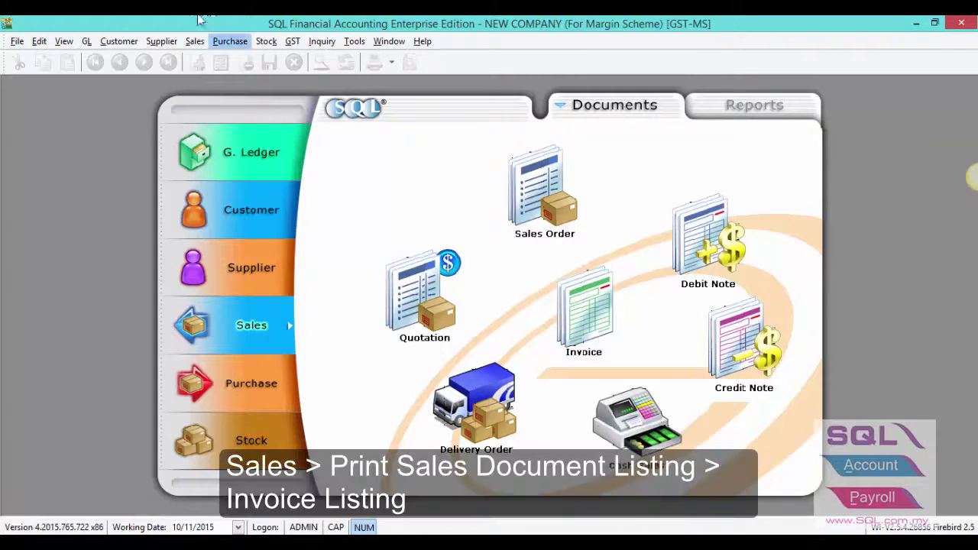
Step: List invoices in the Print Sales Document Listing
click(194, 42)
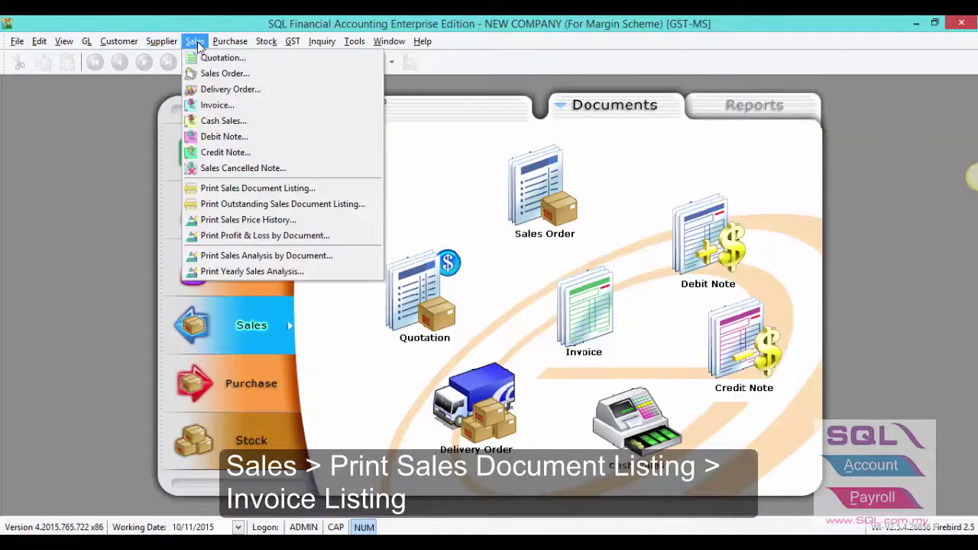
click(225, 189)
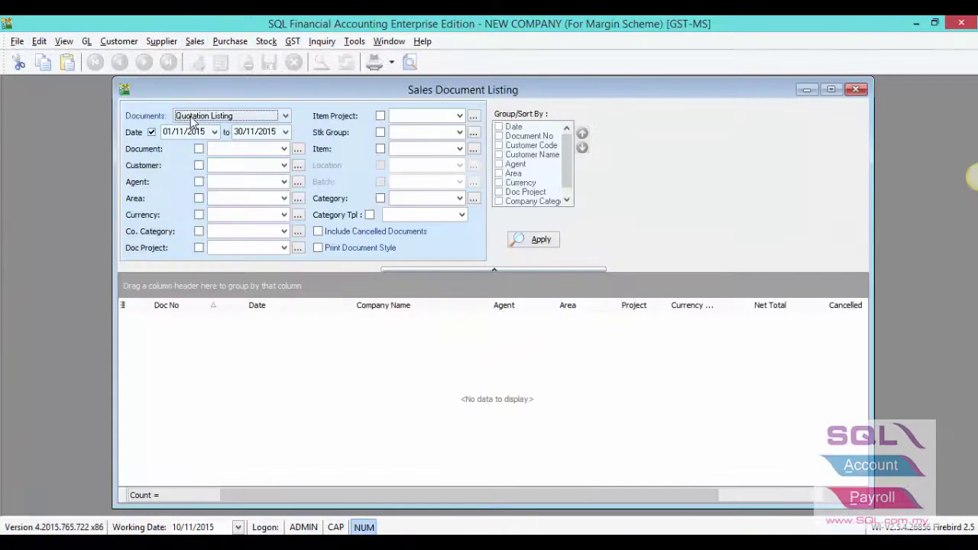
click(192, 122)
click(205, 157)
click(519, 241)
Step: Preview the invoice listing as the Lampiran B0-Penyata-Pemantauan-SM-Syarikat report
click(409, 61)
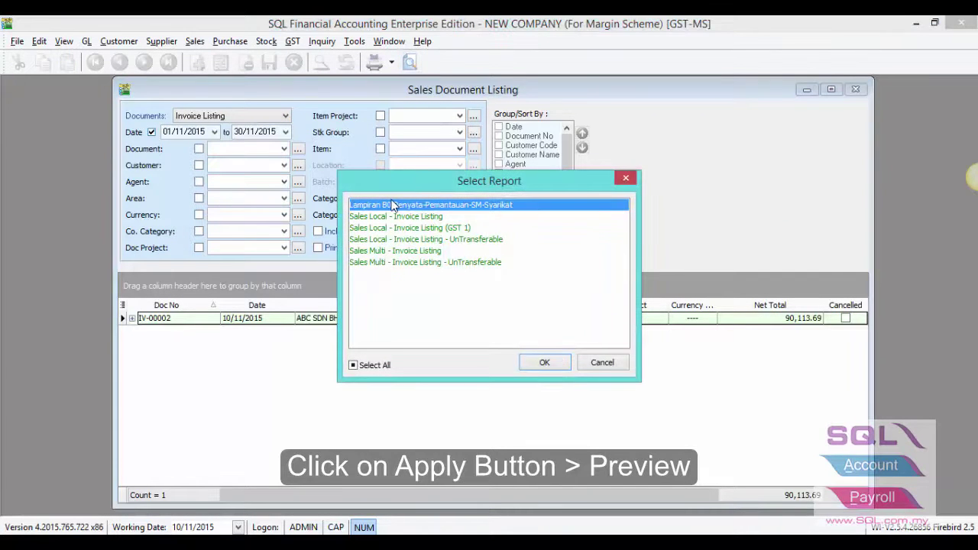
click(391, 205)
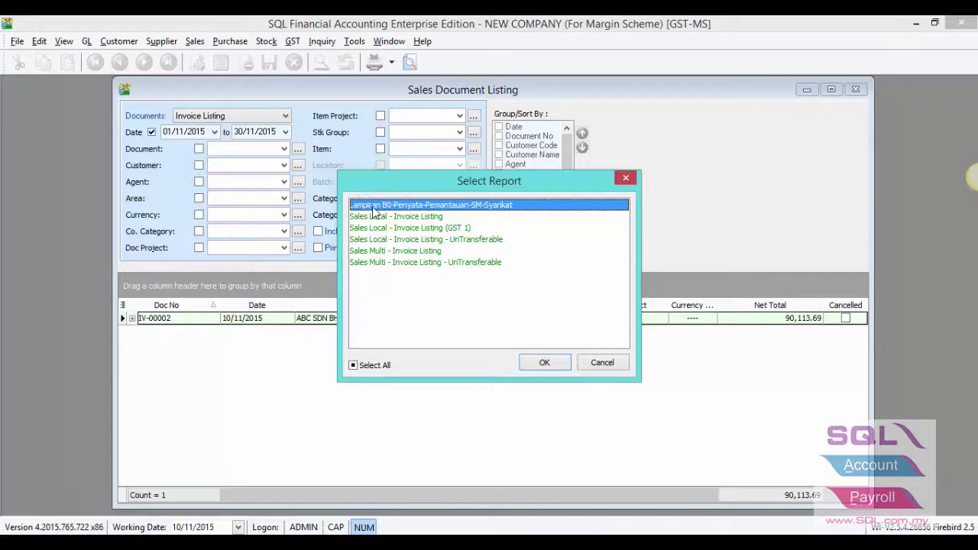
double_click(374, 207)
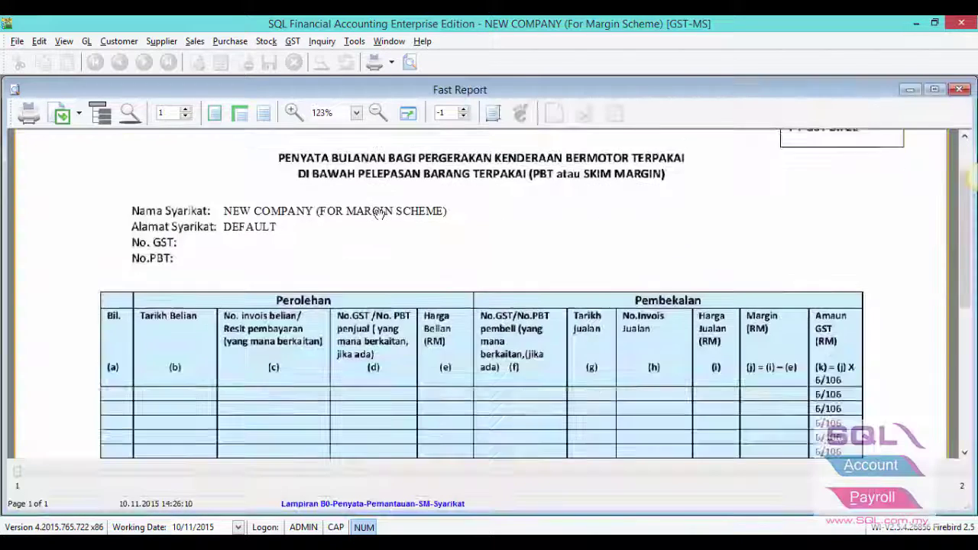